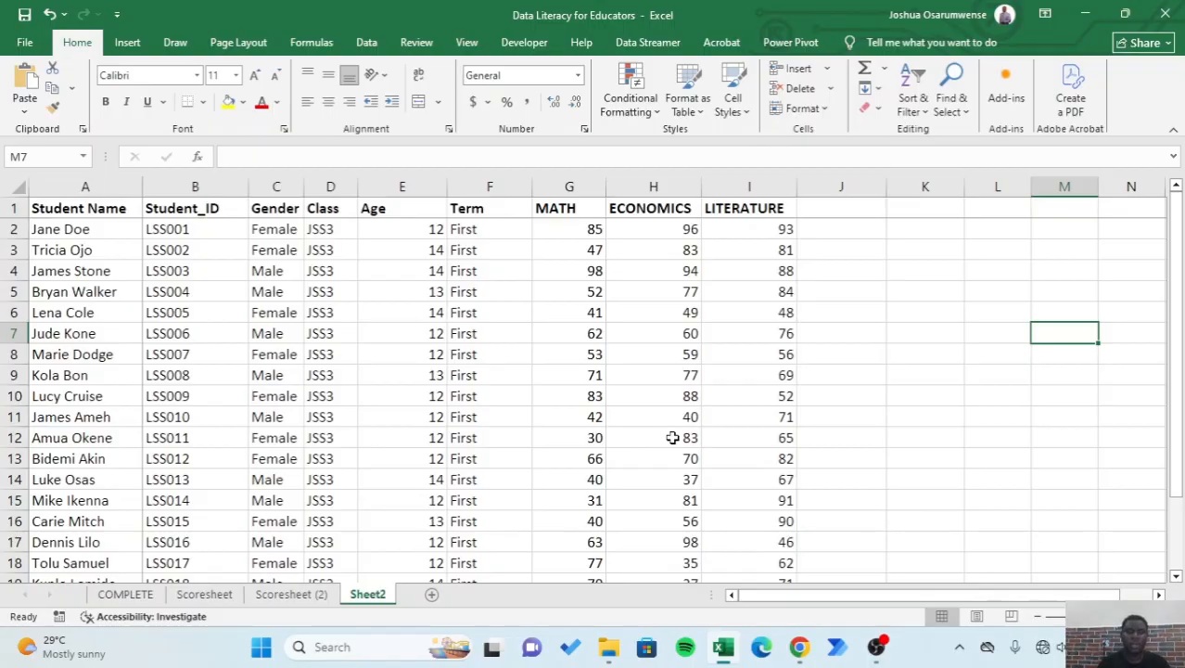
{"action": "scroll", "coordinate": [308, 343], "scroll_direction": "down", "scroll_amount": 3}
{"action": "scroll", "coordinate": [310, 343], "scroll_direction": "up", "scroll_amount": 3}
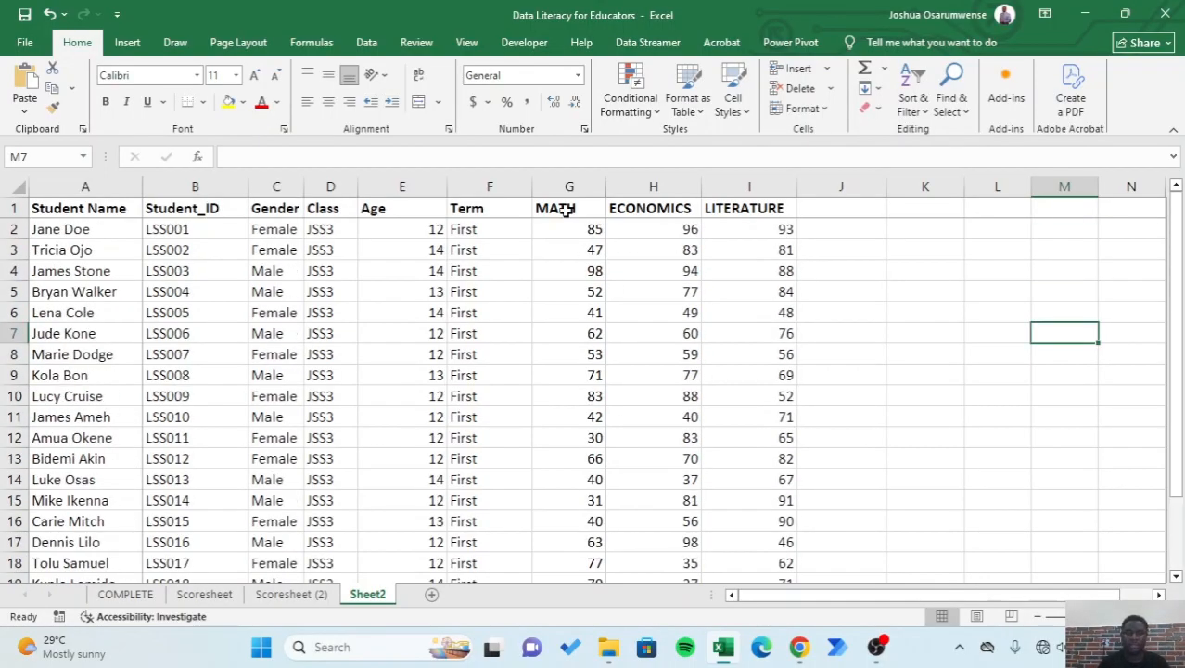
{"action": "left_click", "coordinate": [655, 186]}
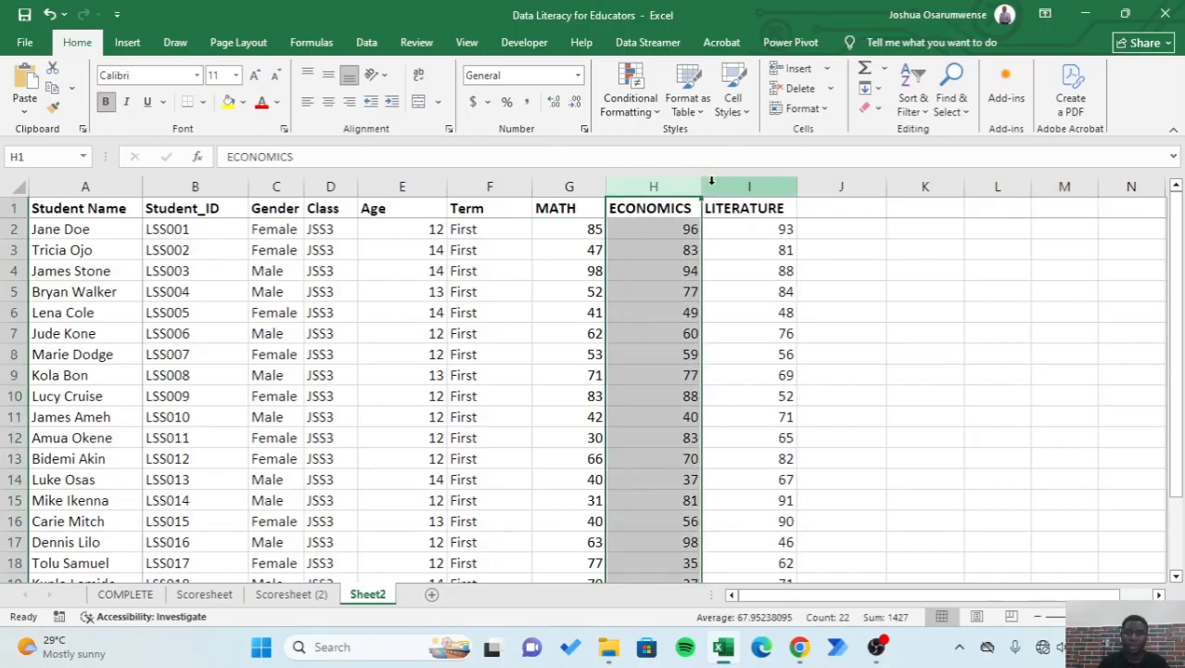
{"action": "left_click", "coordinate": [749, 186]}
{"action": "left_click", "coordinate": [930, 349]}
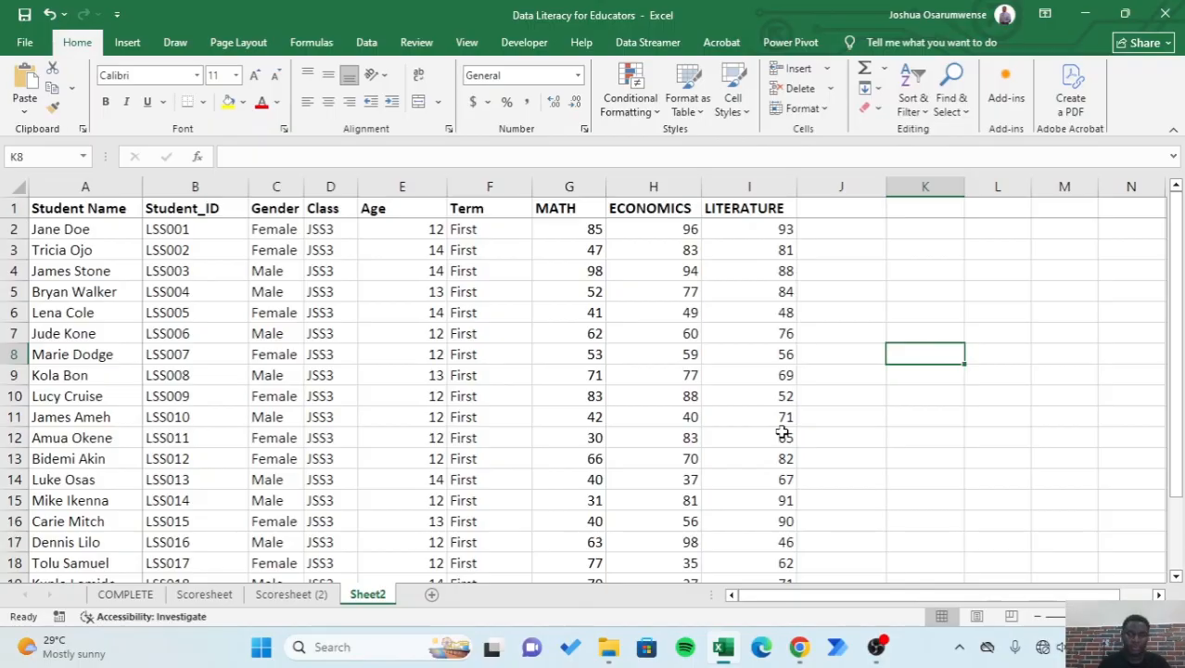
- Add the column header TOTAL in cell J1, beside the LITERATURE header
{"action": "left_click", "coordinate": [837, 208]}
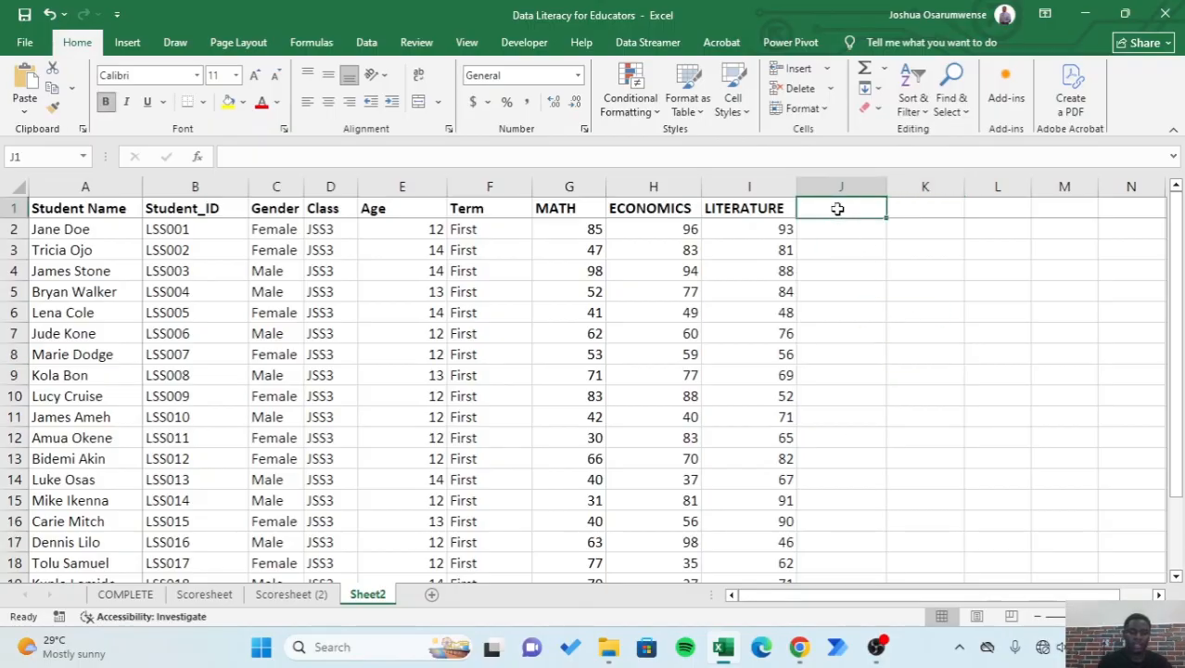
{"action": "type", "text": "TOTAL"}
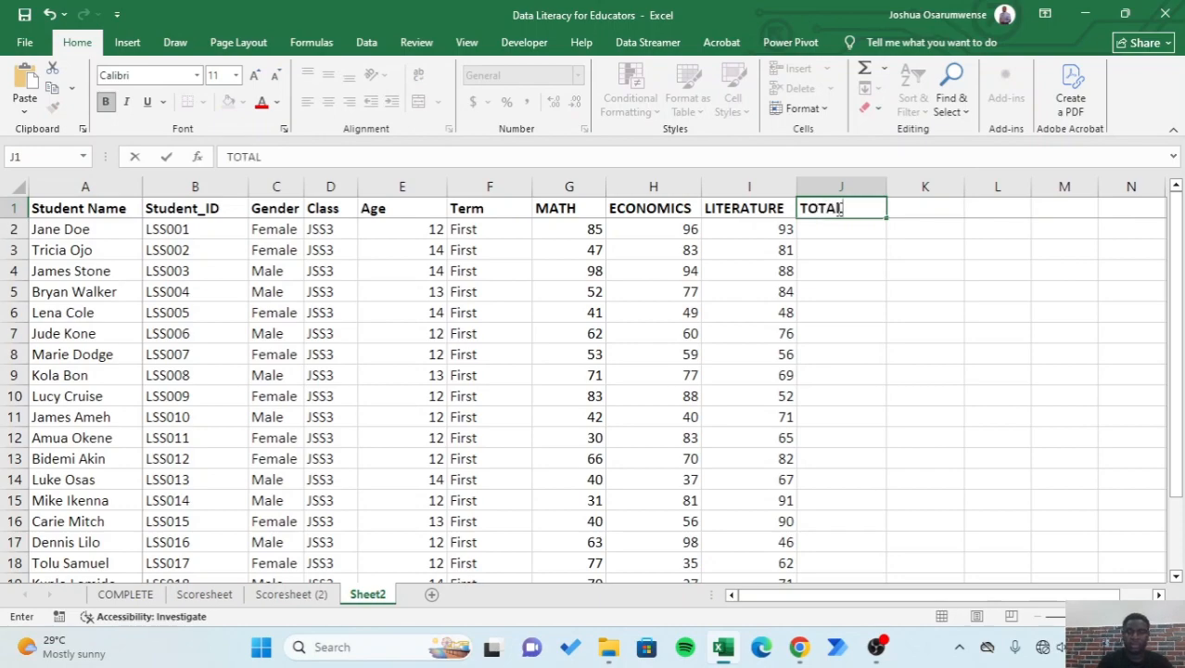
{"action": "key", "text": "Return"}
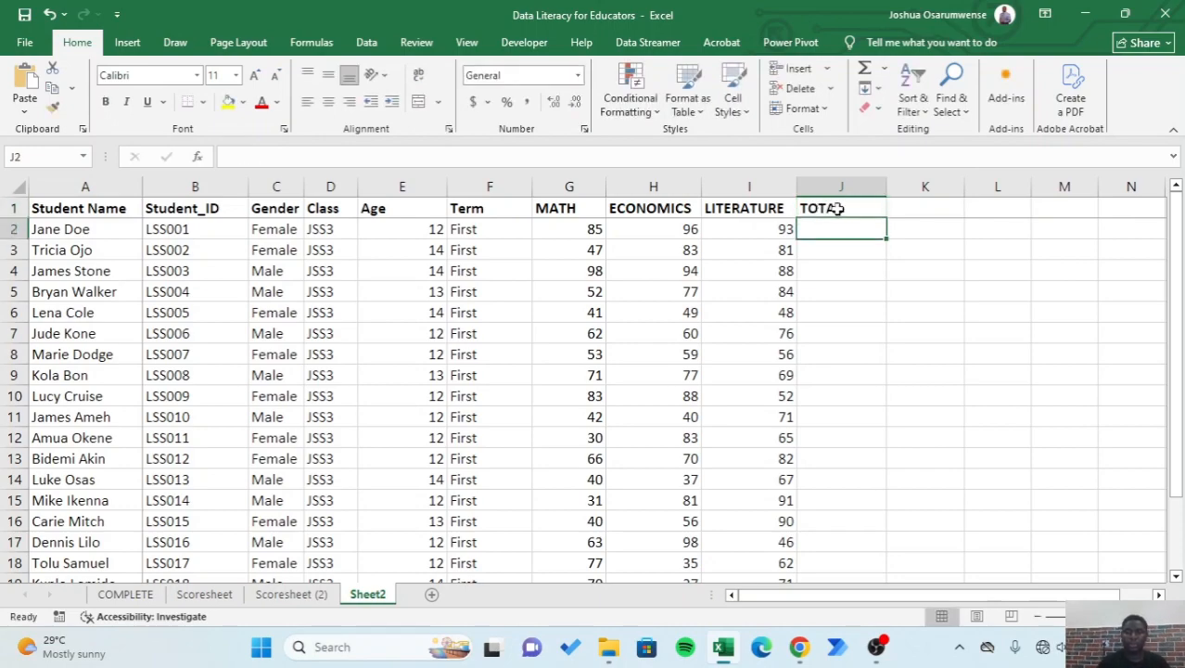
{"action": "left_click", "coordinate": [953, 236]}
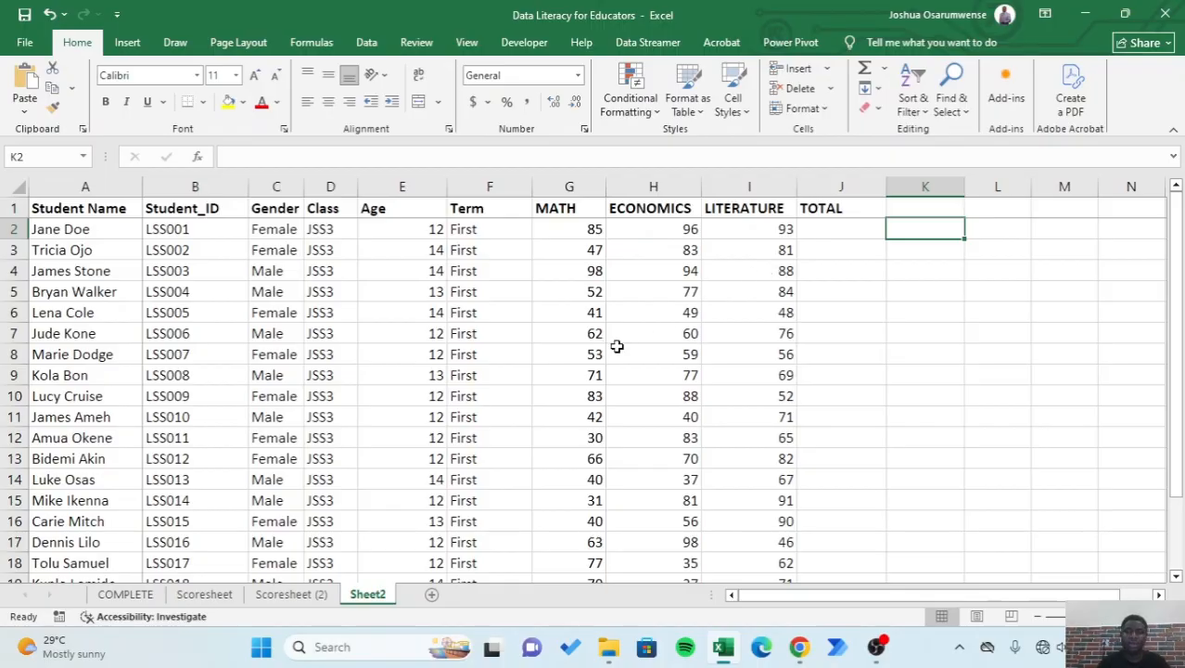
- Enter =SUM(G2,H2,I2) in J2 to total the first student's math, economics and literature scores
{"action": "scroll", "coordinate": [619, 346], "scroll_direction": "down", "scroll_amount": 4}
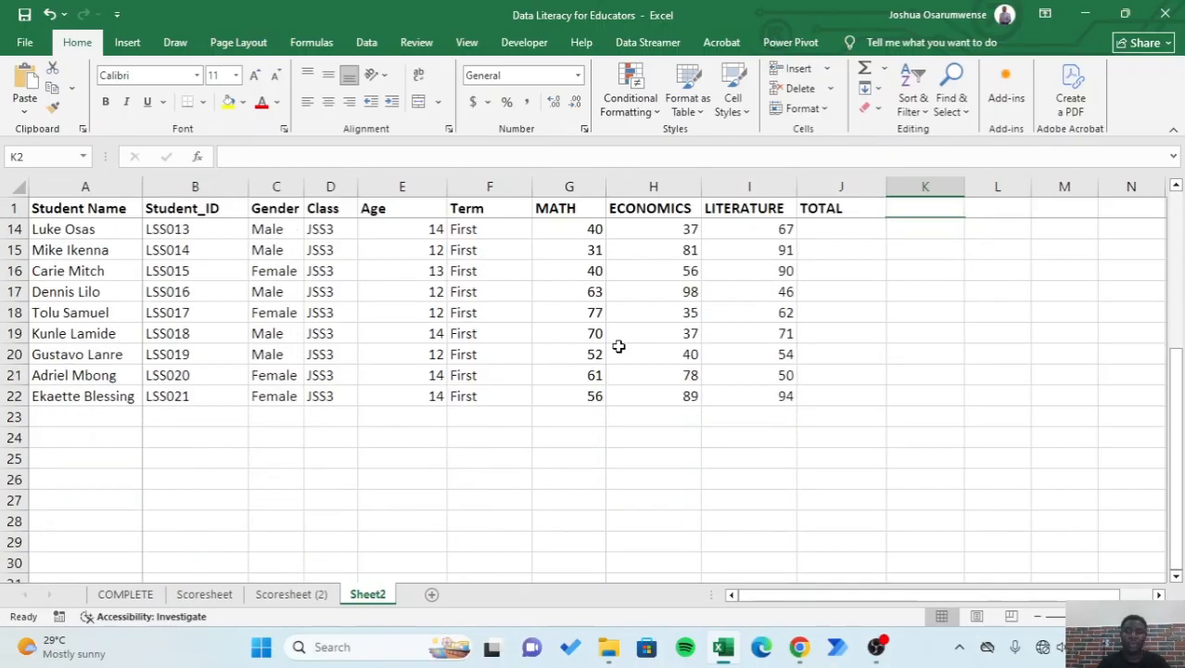
{"action": "scroll", "coordinate": [619, 346], "scroll_direction": "up", "scroll_amount": 4}
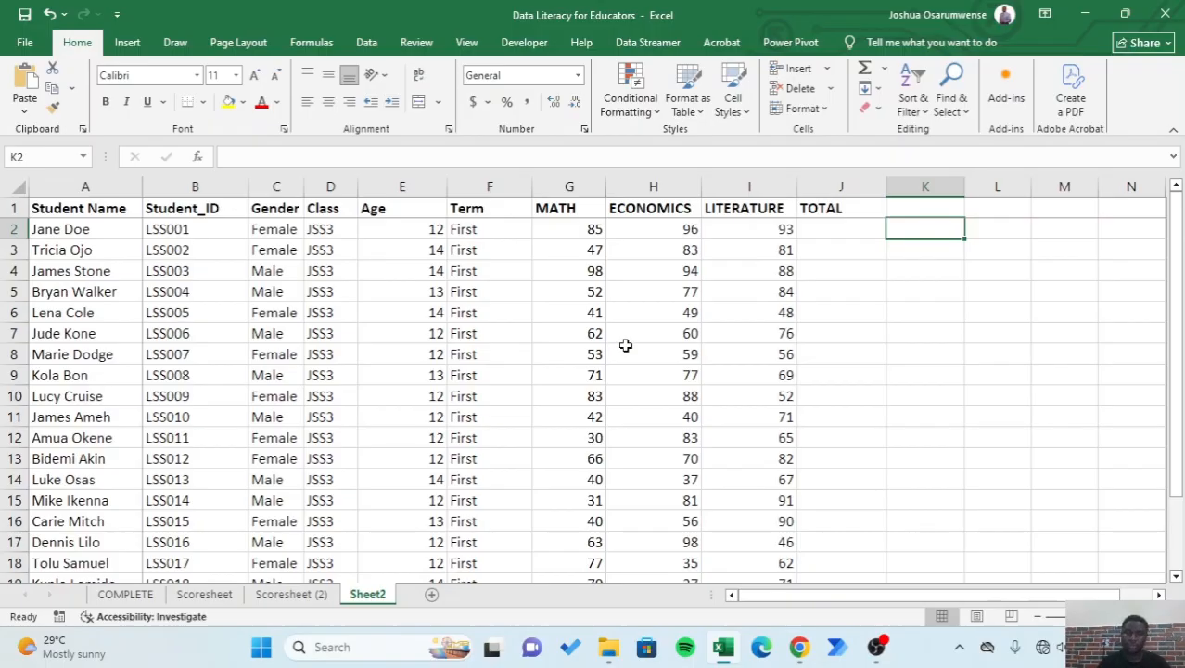
{"action": "left_click", "coordinate": [832, 232]}
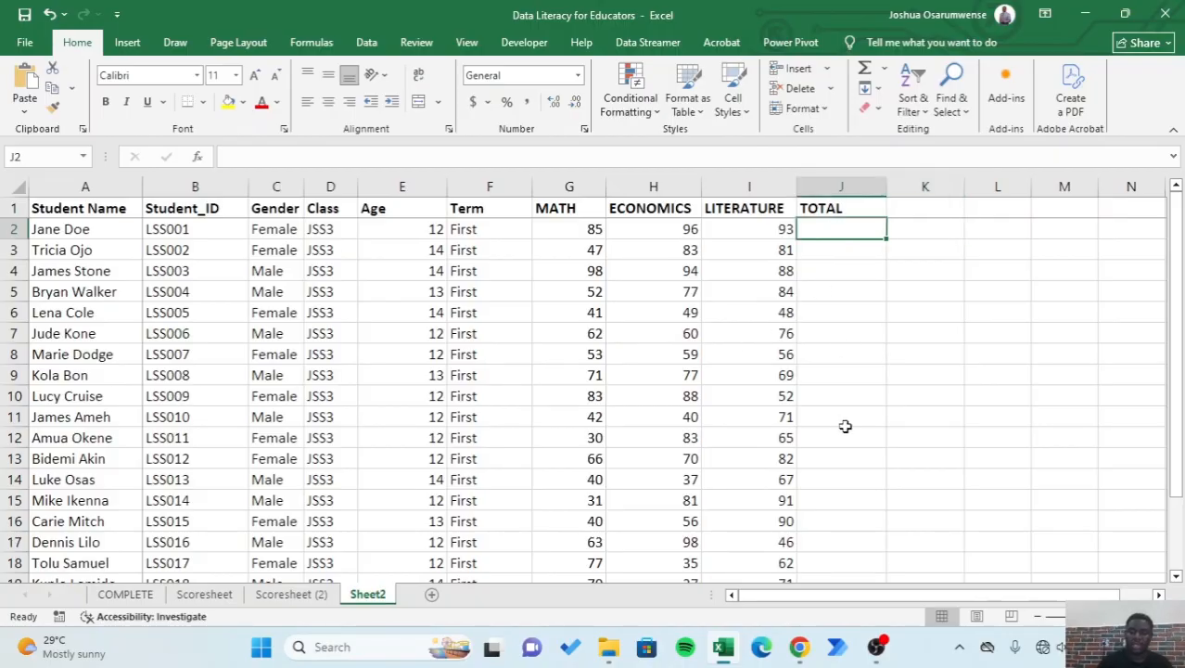
{"action": "type", "text": "="}
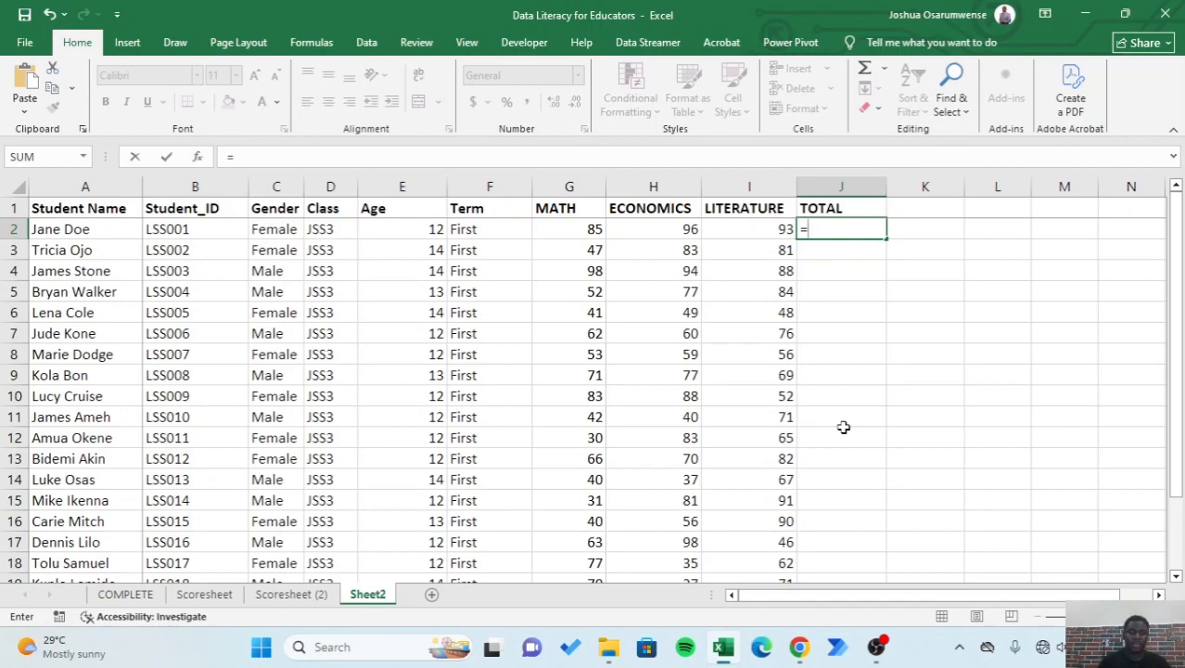
{"action": "type", "text": "SU"}
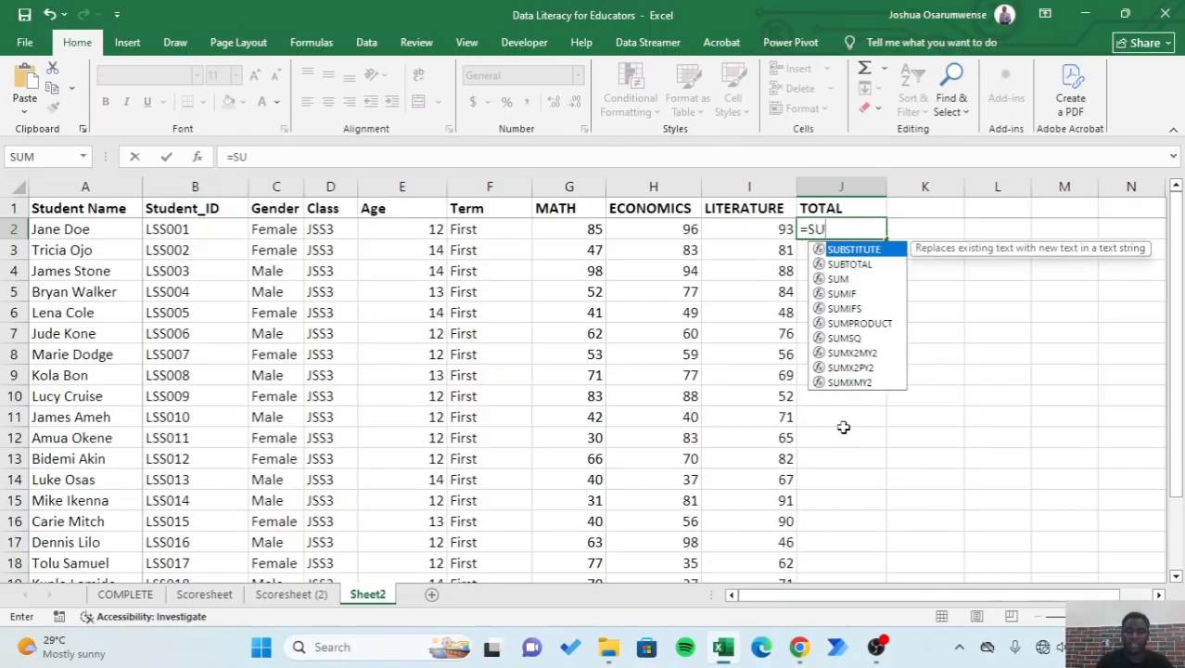
{"action": "type", "text": "M"}
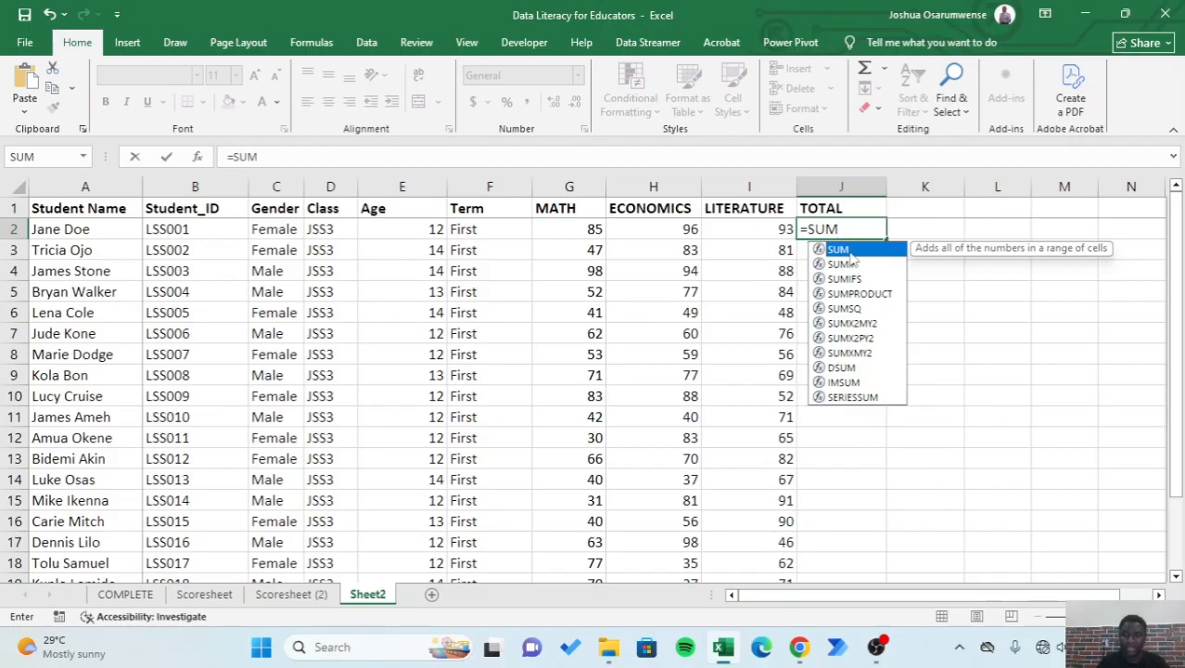
{"action": "type", "text": "("}
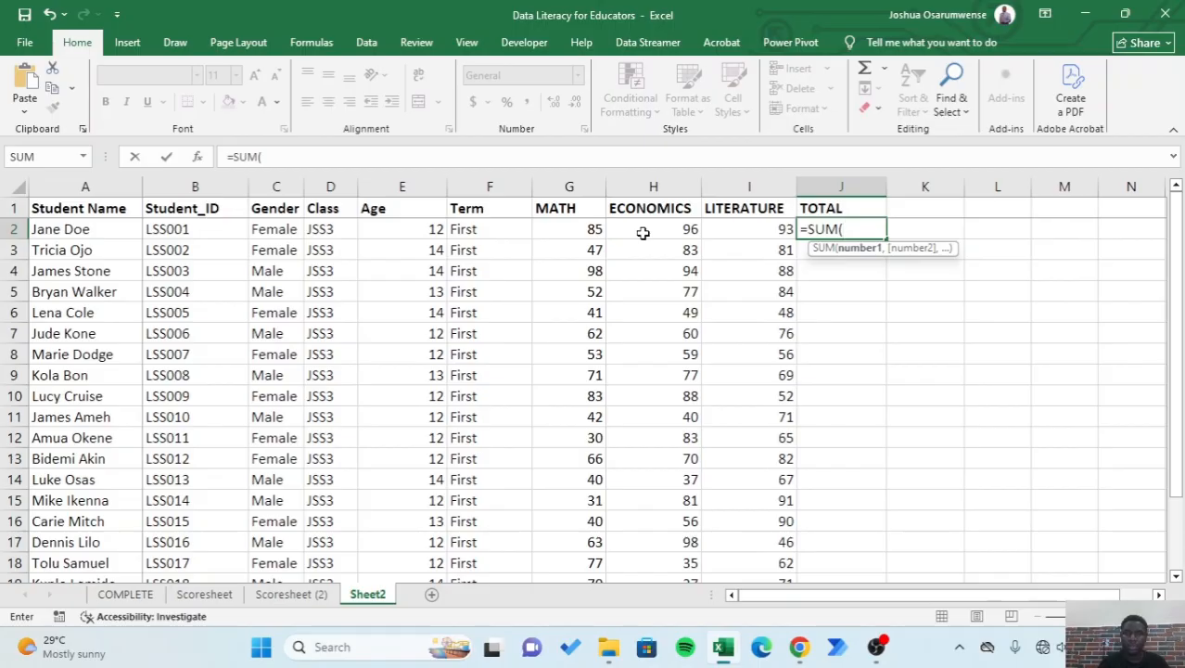
{"action": "left_click", "coordinate": [575, 231]}
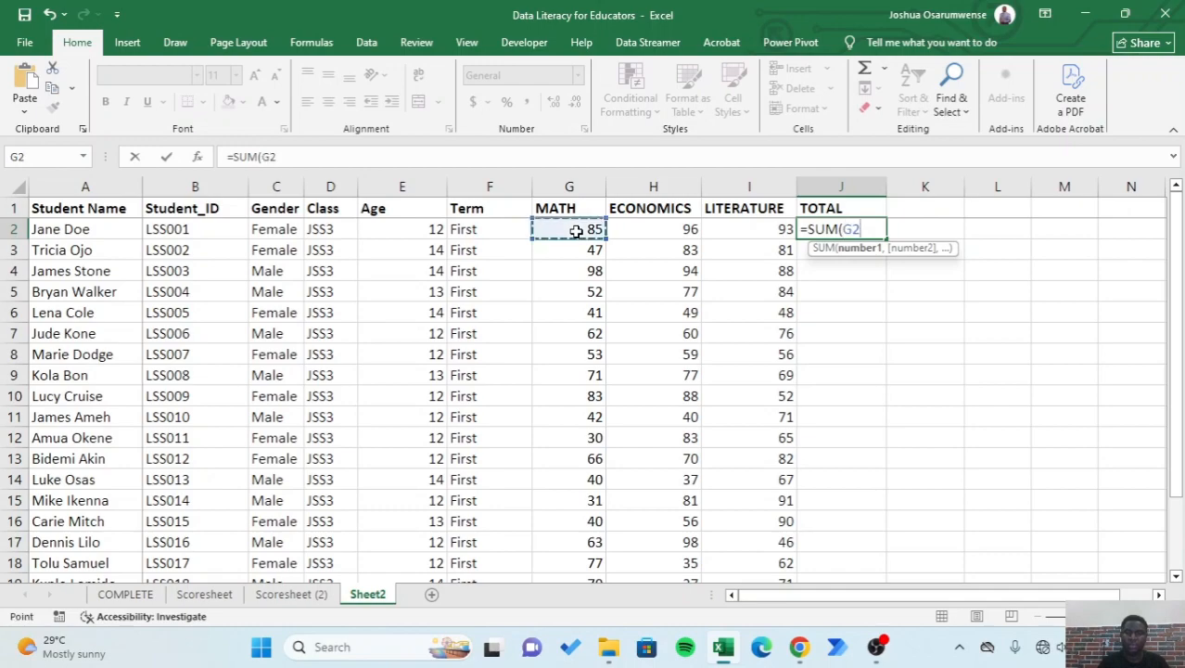
{"action": "type", "text": ","}
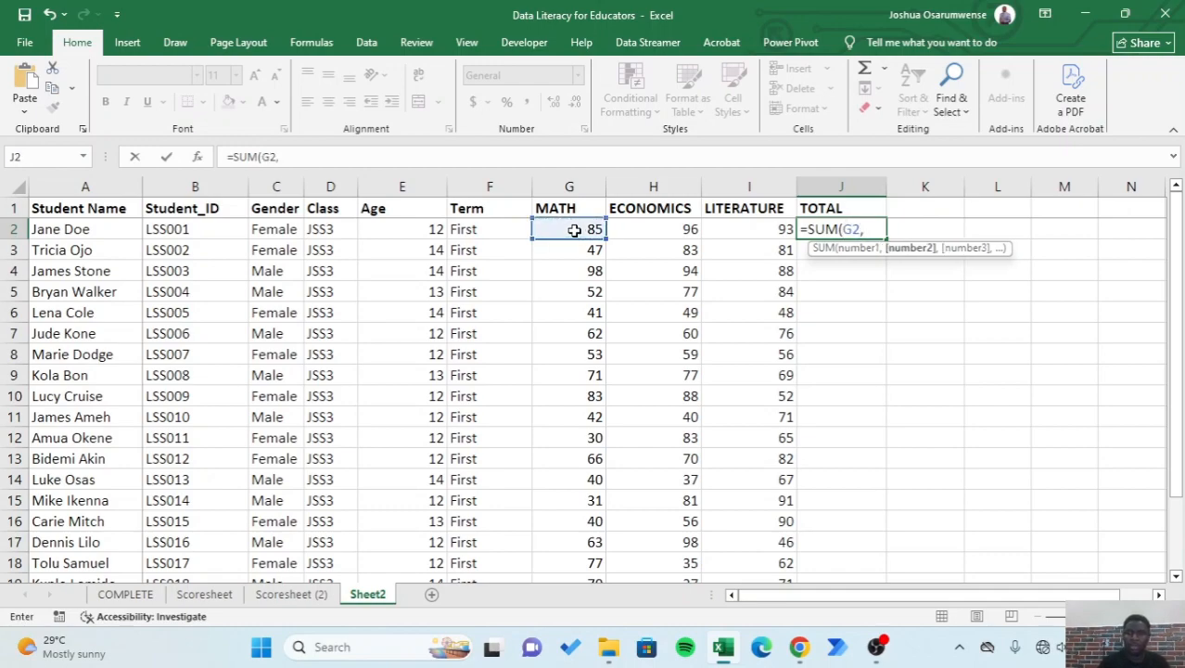
{"action": "left_click", "coordinate": [627, 228]}
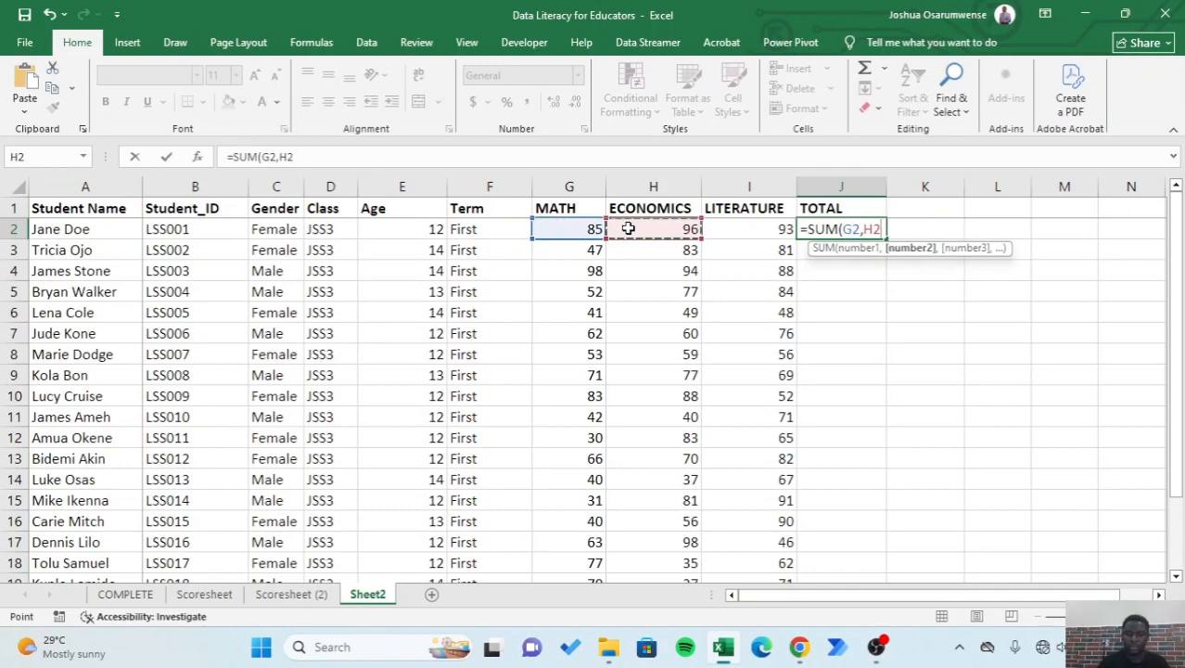
{"action": "type", "text": ","}
{"action": "left_click", "coordinate": [748, 229]}
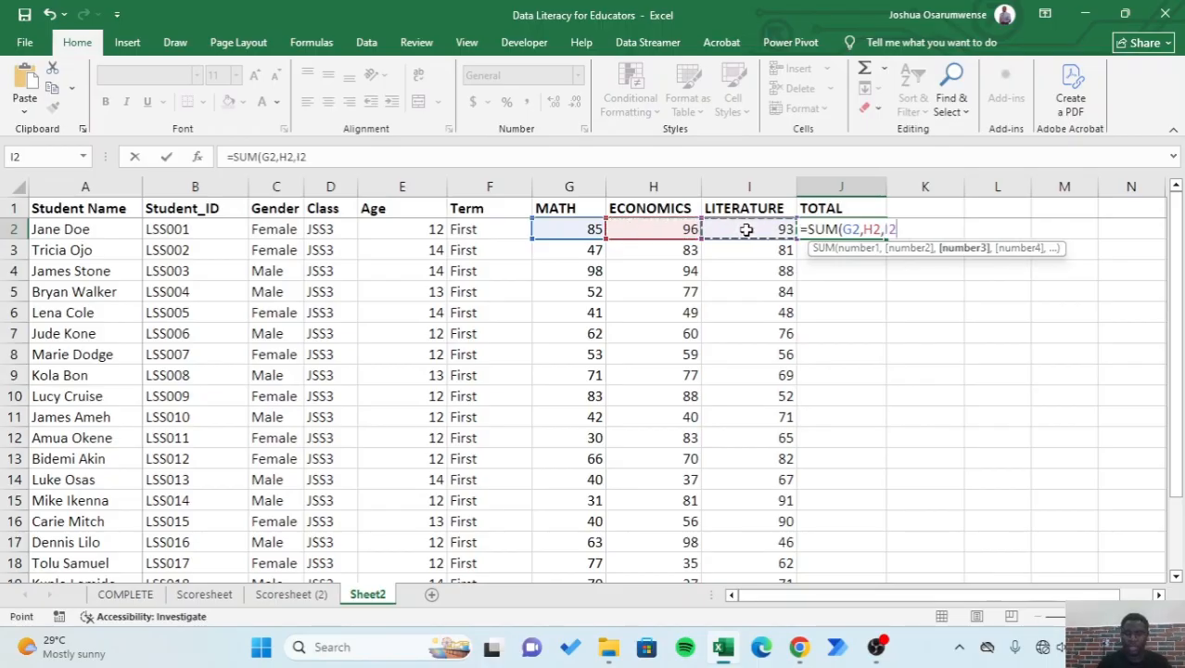
{"action": "type", "text": ")"}
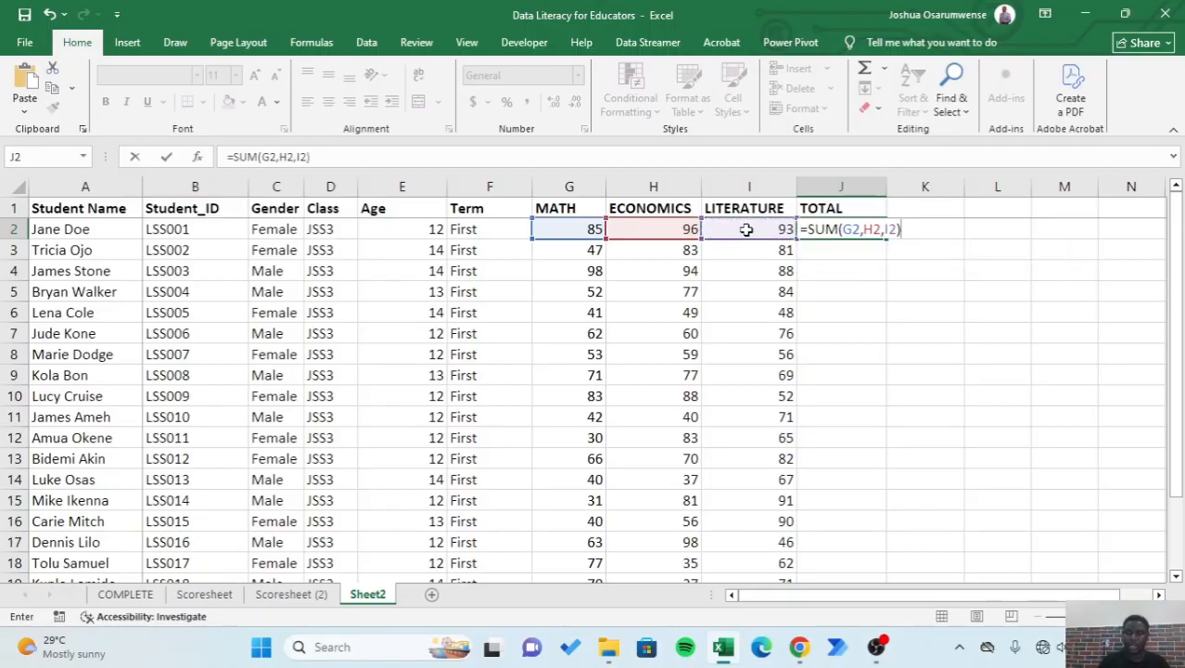
{"action": "key", "text": "Return"}
{"action": "left_click", "coordinate": [919, 236]}
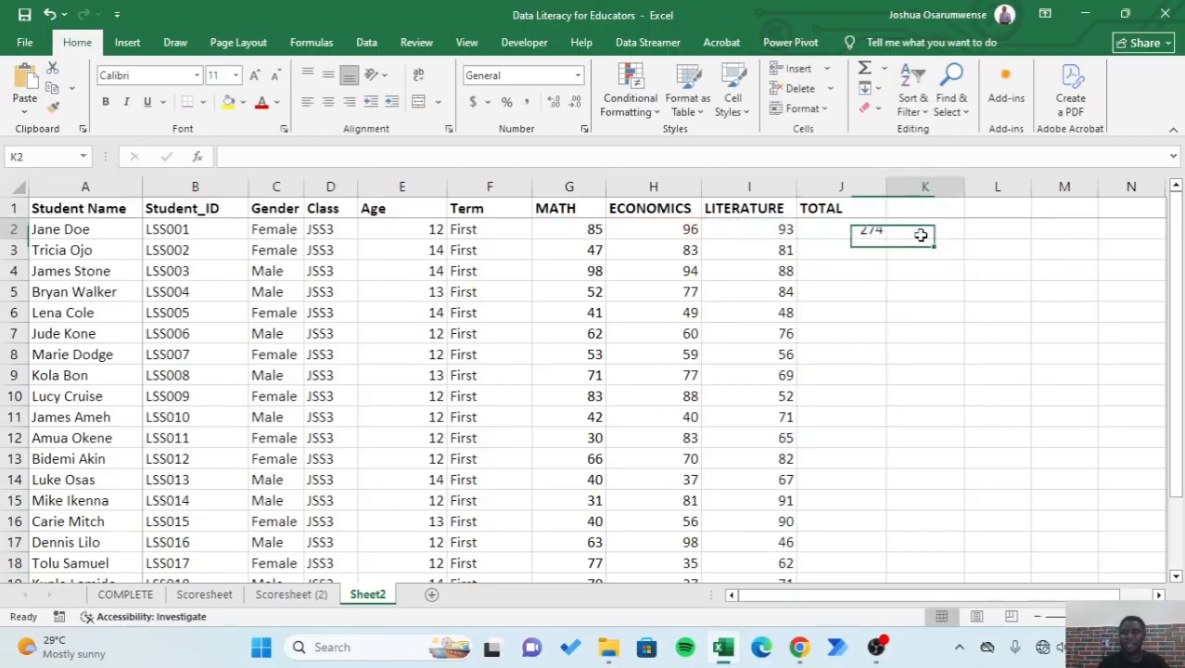
- Fill the SUM formula from J2 down the TOTAL column to the last student in row 22
{"action": "left_click", "coordinate": [862, 232]}
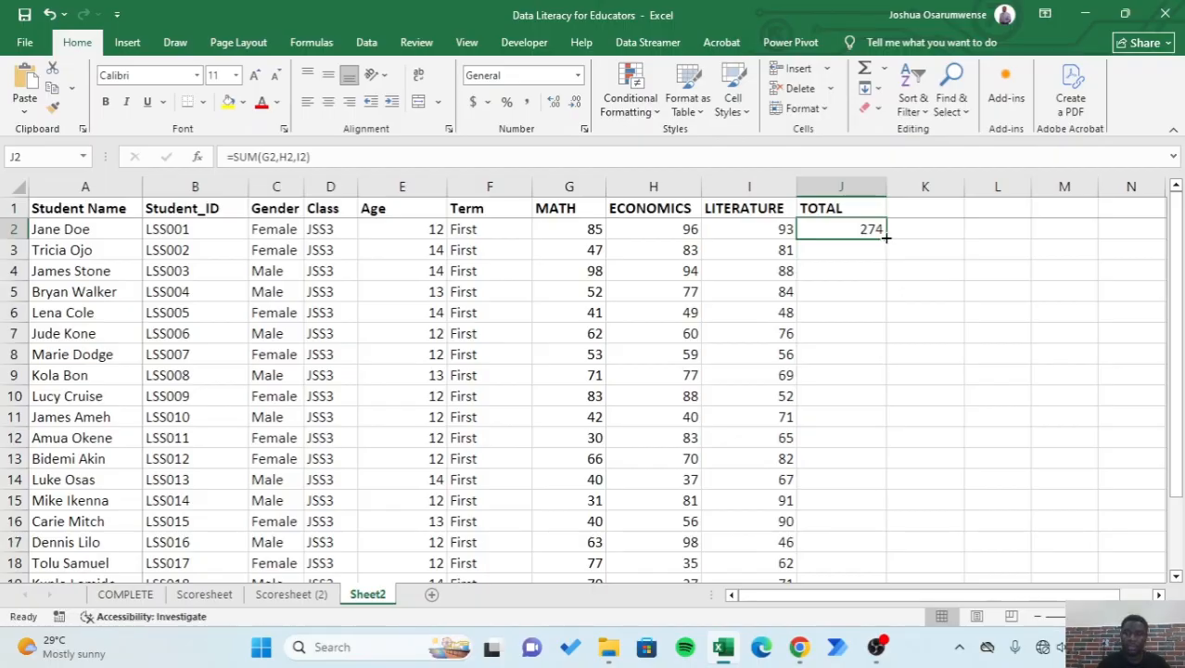
{"action": "double_click", "coordinate": [885, 237]}
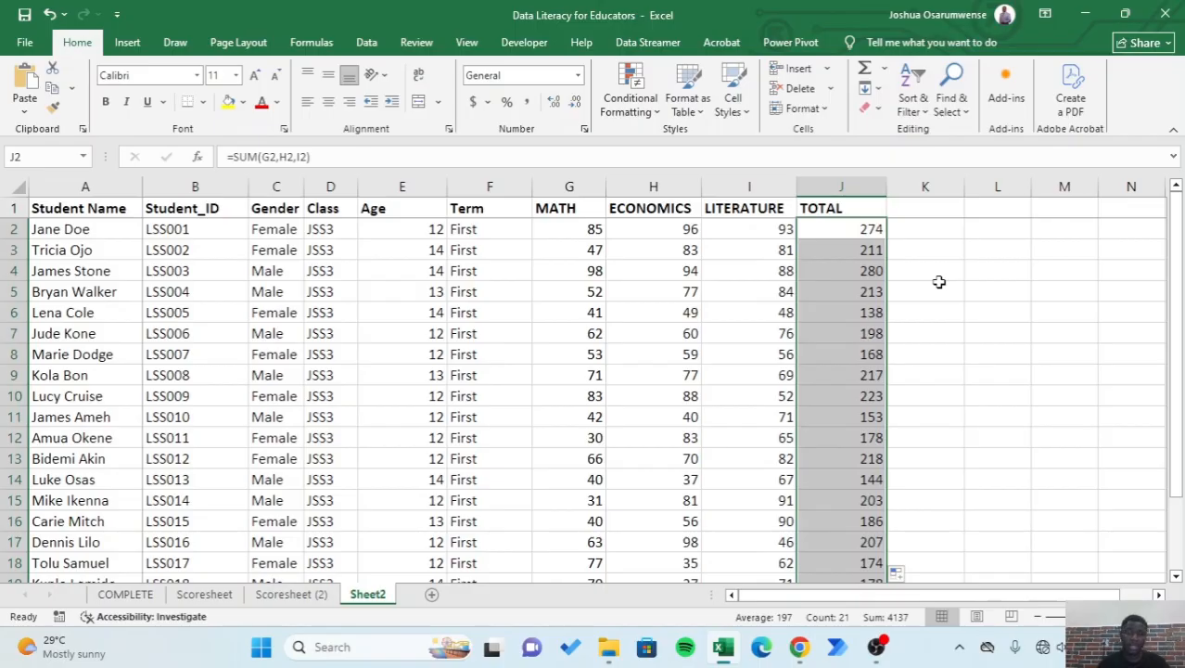
{"action": "scroll", "coordinate": [940, 282], "scroll_direction": "down", "scroll_amount": 4}
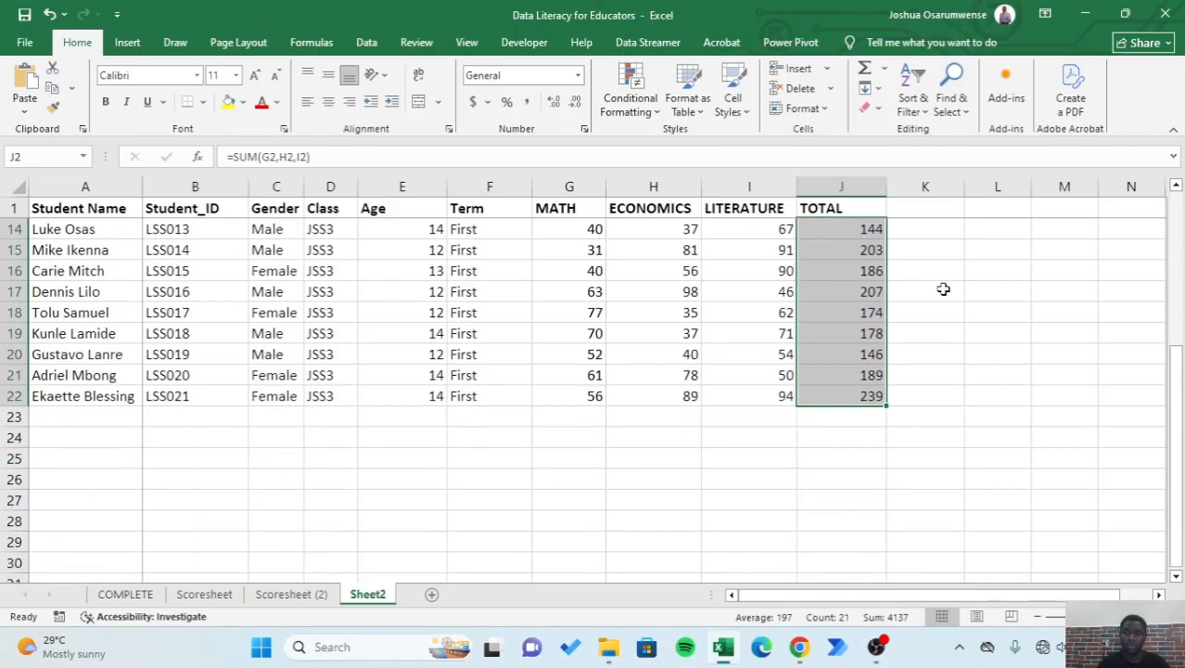
{"action": "scroll", "coordinate": [943, 289], "scroll_direction": "up", "scroll_amount": 4}
{"action": "left_click", "coordinate": [984, 278]}
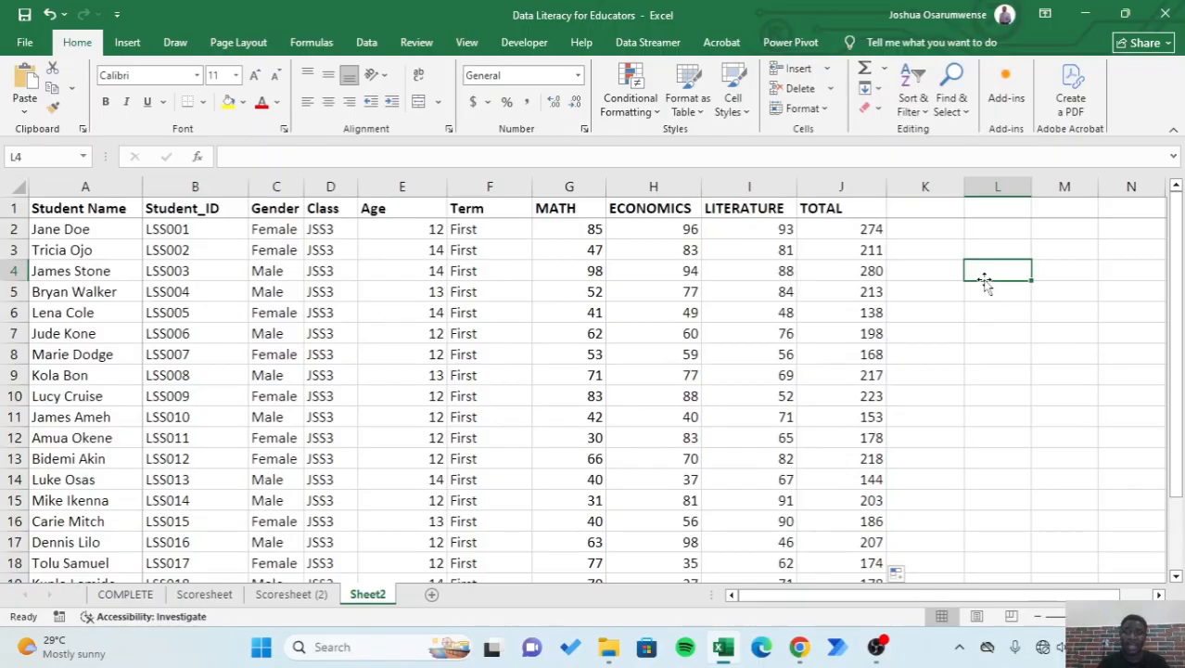
- Add the column header AVERAGE in cell K1, beside the TOTAL header
{"action": "left_click", "coordinate": [925, 211]}
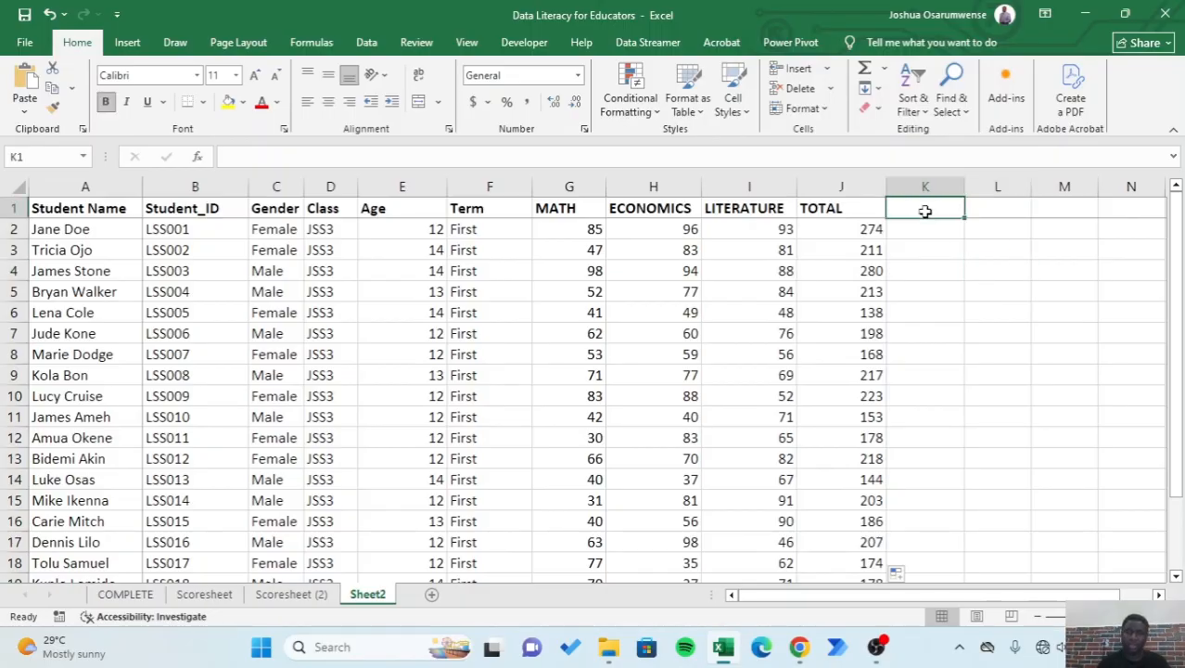
{"action": "type", "text": "AVERAGE"}
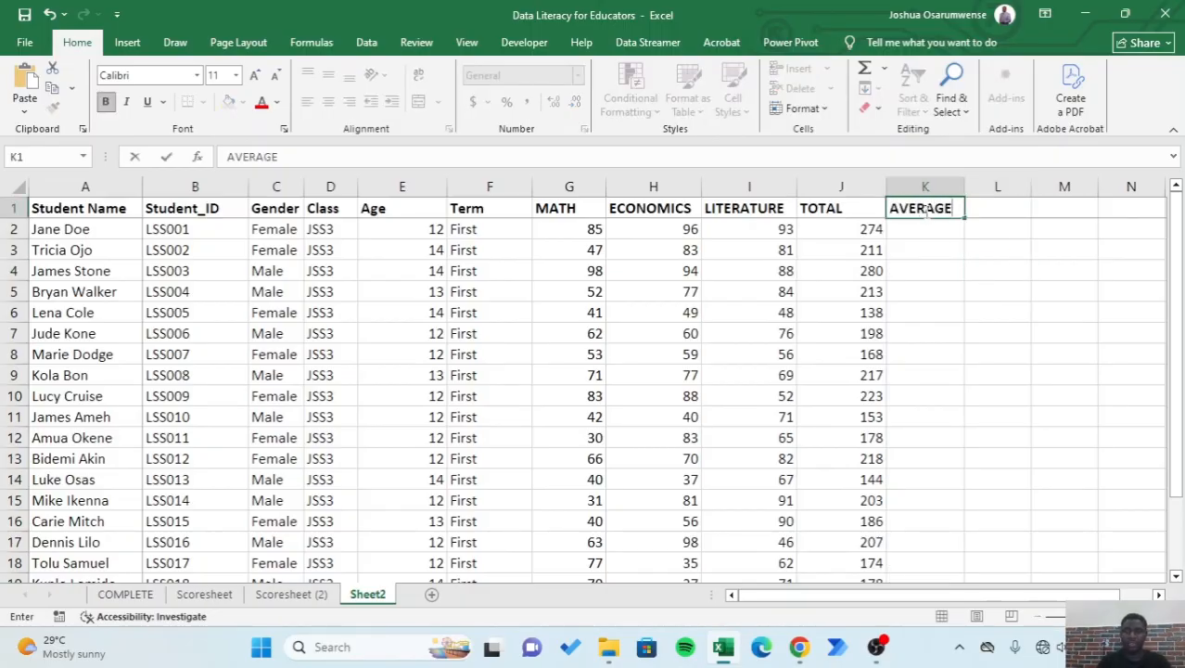
{"action": "left_click", "coordinate": [938, 231]}
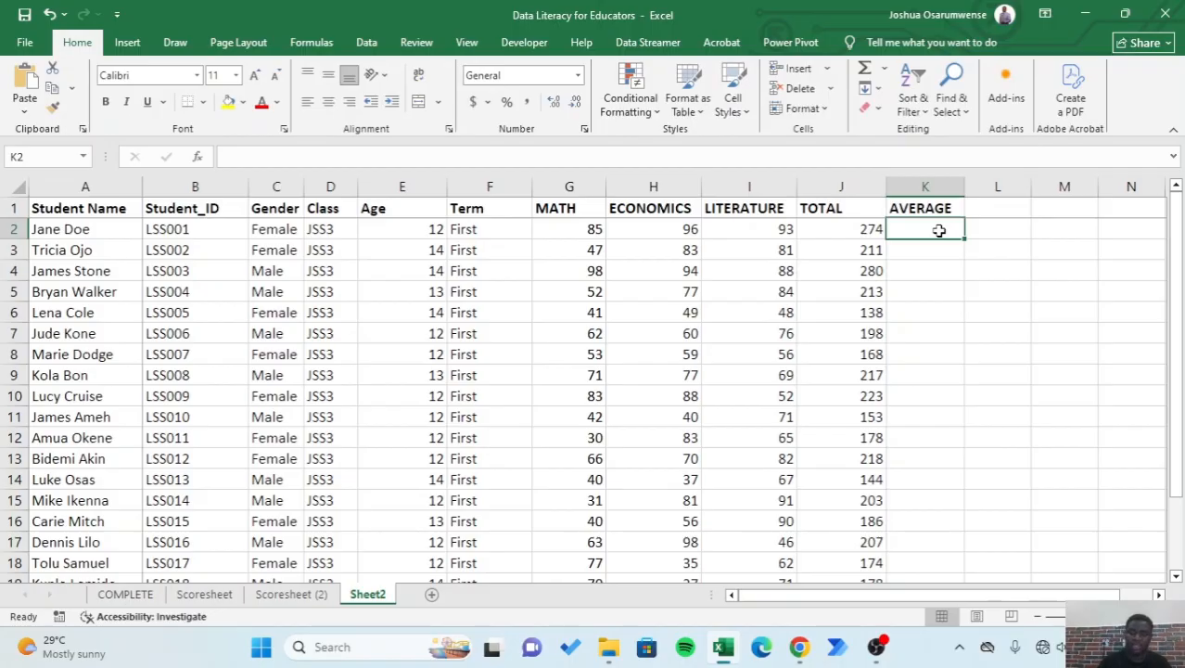
- Enter =AVERAGE(G2:I2) in K2 to average the first student's three subject scores
{"action": "type", "text": "="}
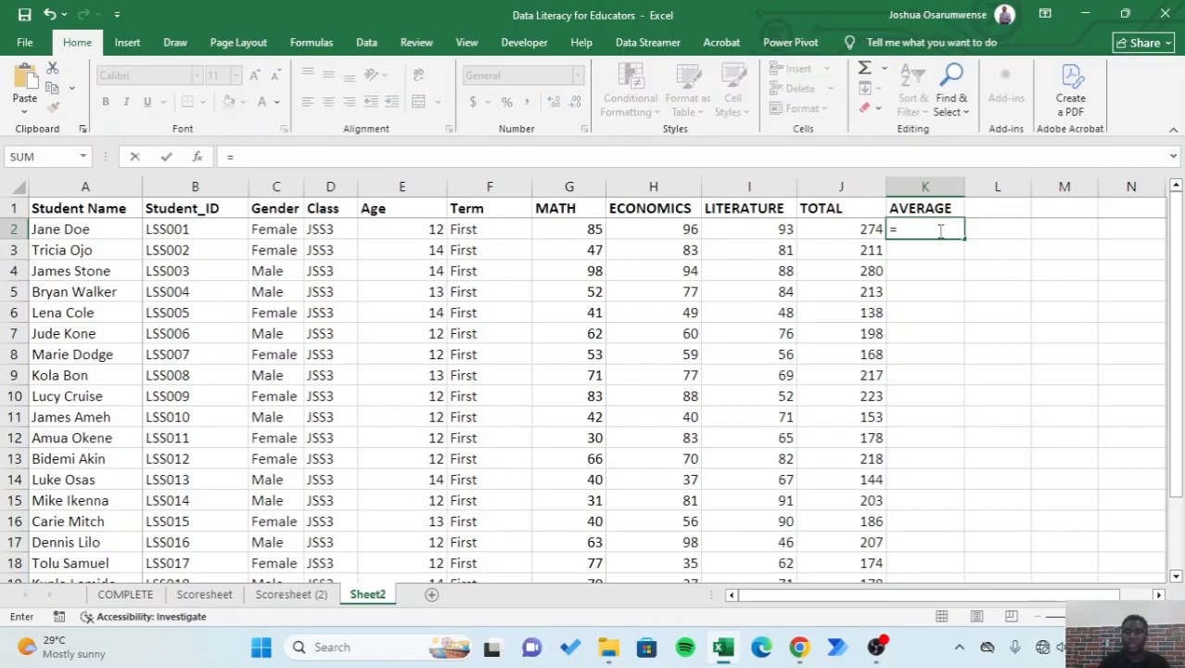
{"action": "type", "text": "AVERAGE"}
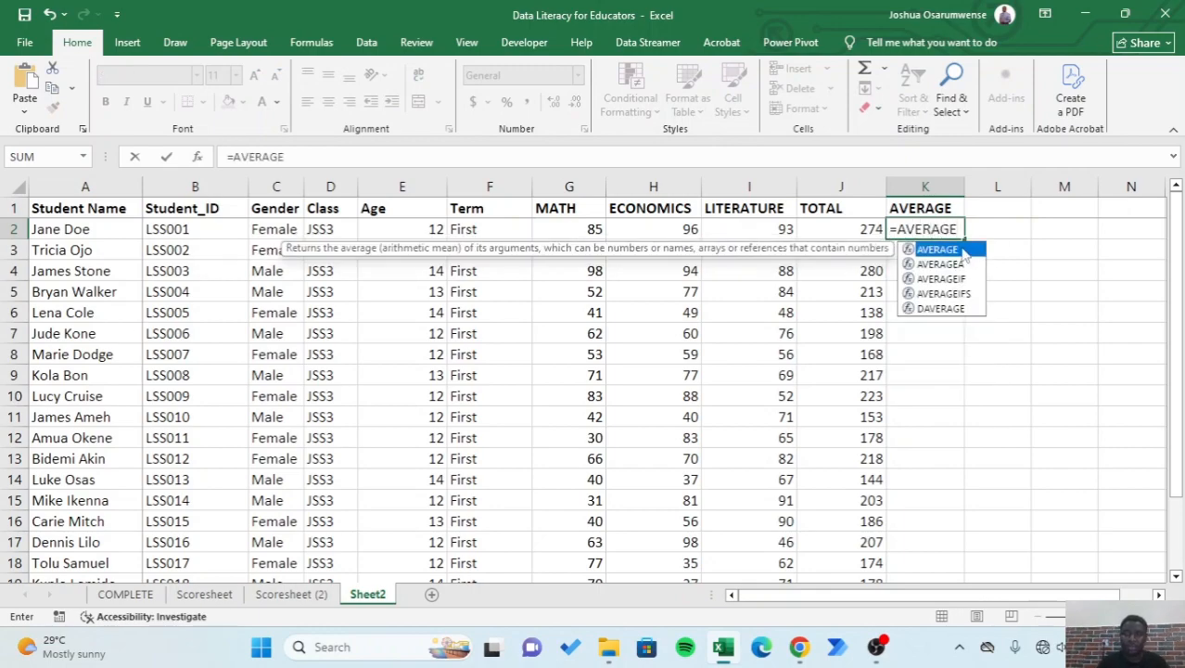
{"action": "double_click", "coordinate": [962, 250]}
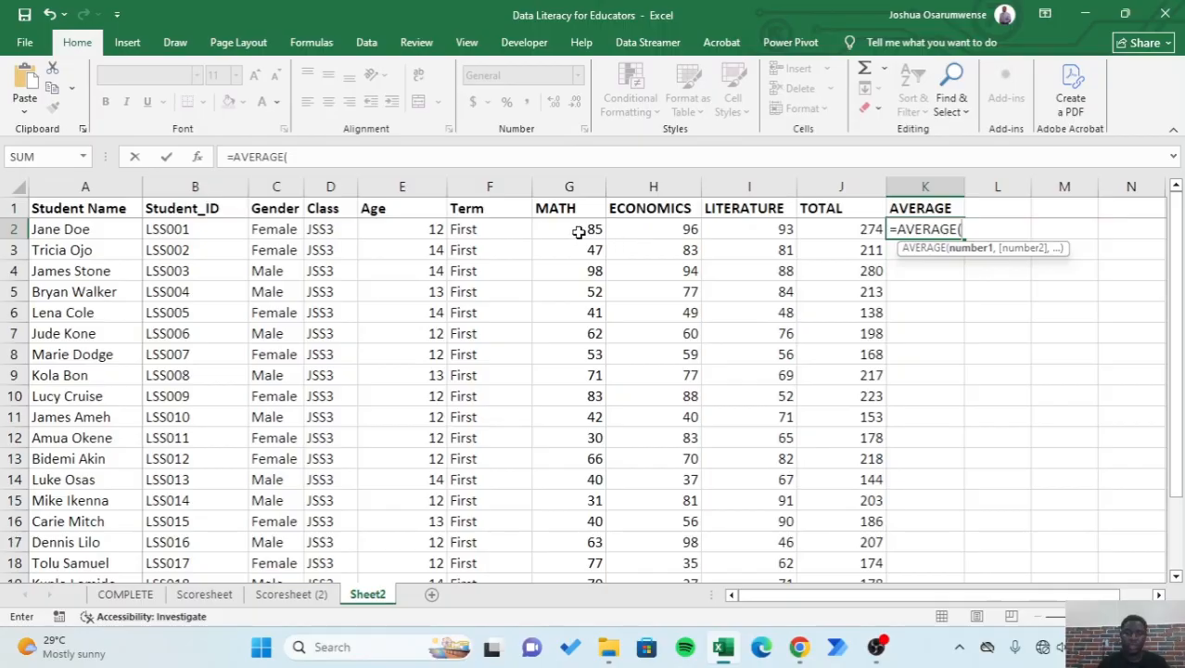
{"action": "left_click_drag", "start_coordinate": [578, 232], "coordinate": [742, 232]}
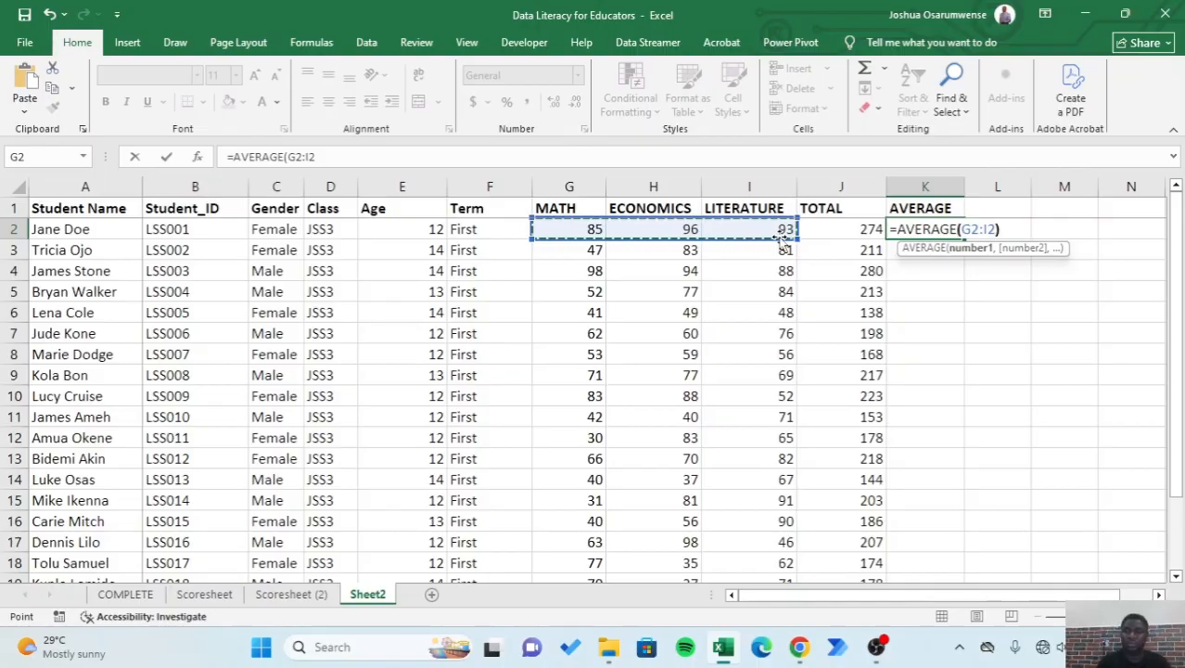
{"action": "type", "text": ")"}
{"action": "key", "text": "Return"}
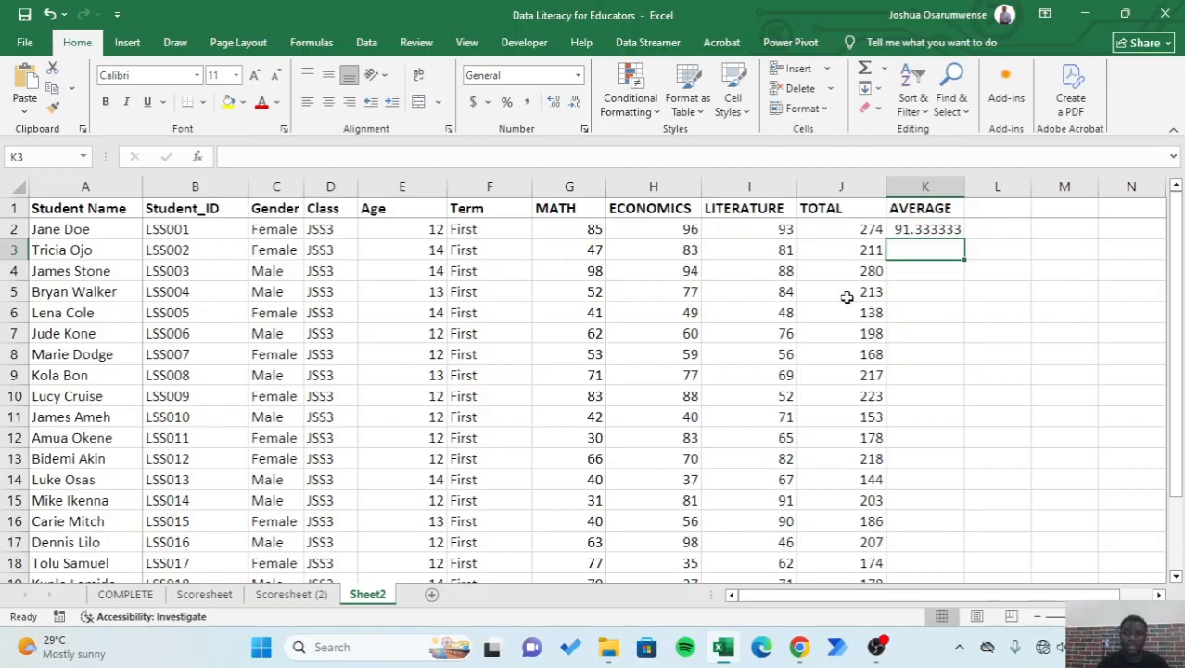
- Fill the AVERAGE formula from K2 down the column for all remaining students
{"action": "left_click", "coordinate": [936, 232]}
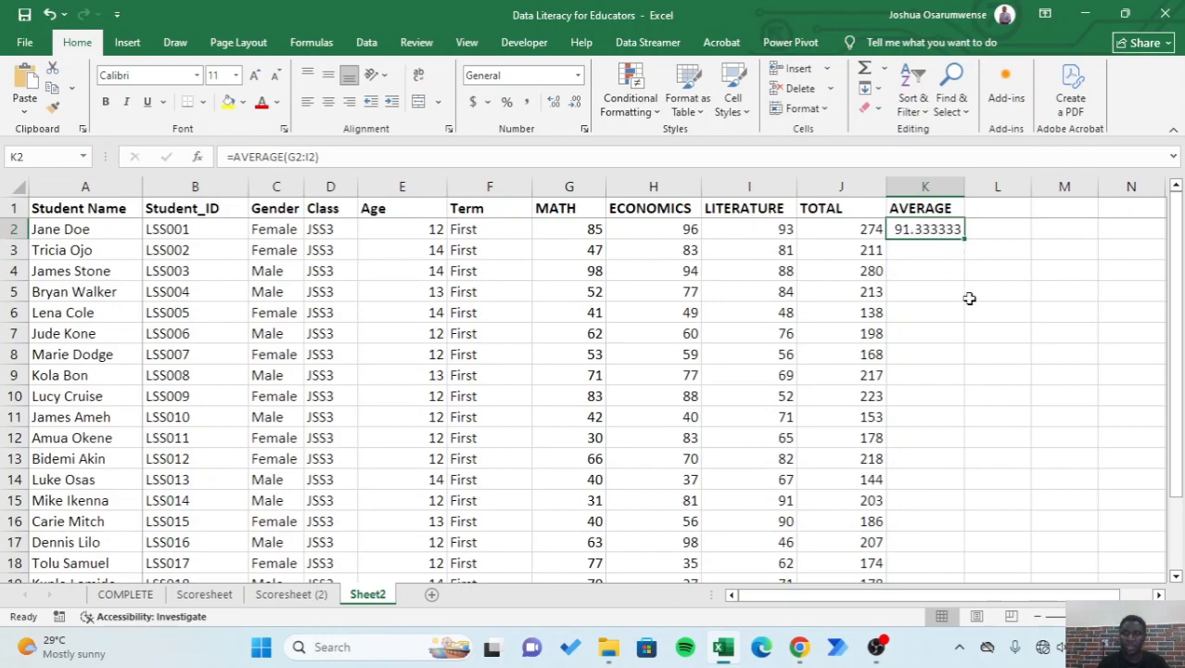
{"action": "double_click", "coordinate": [962, 239]}
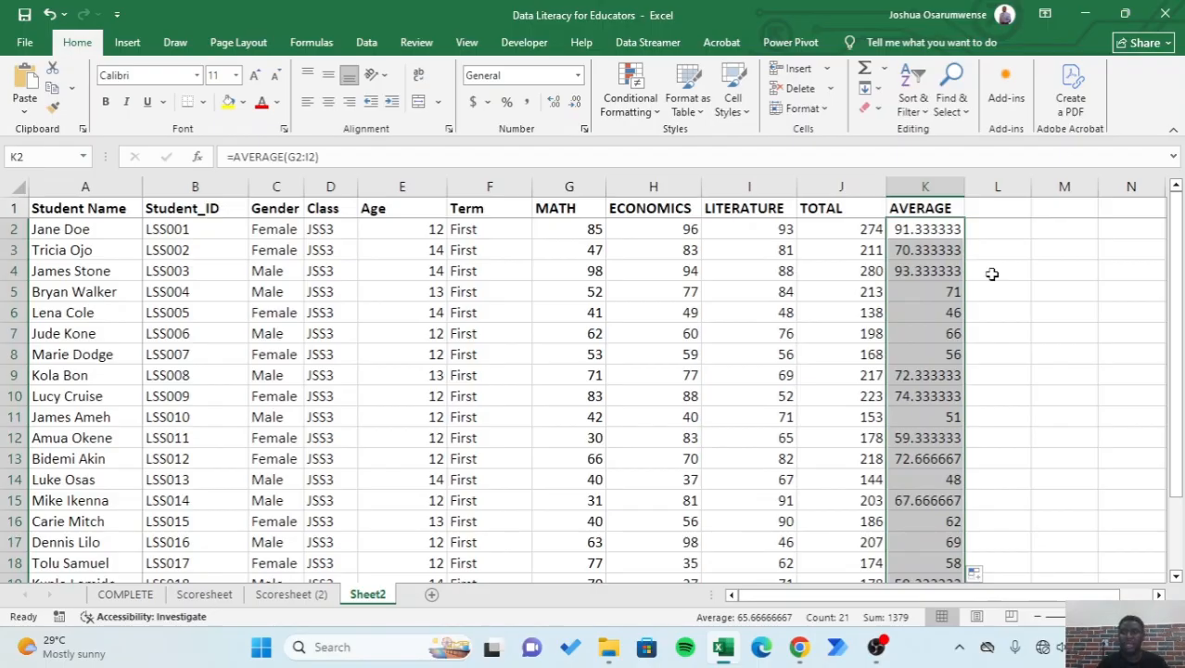
{"action": "scroll", "coordinate": [994, 289], "scroll_direction": "down", "scroll_amount": 1}
{"action": "scroll", "coordinate": [993, 290], "scroll_direction": "down", "scroll_amount": 2}
{"action": "scroll", "coordinate": [994, 290], "scroll_direction": "up", "scroll_amount": 3}
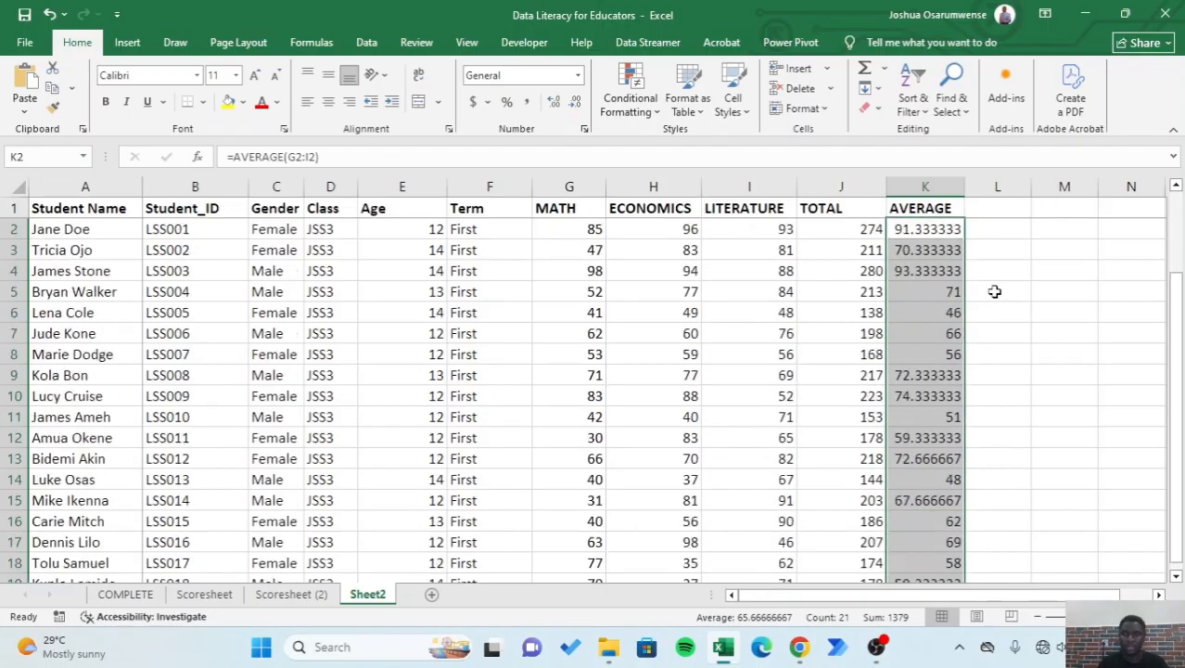
- Format the AVERAGE column as Number with one decimal place
{"action": "left_click", "coordinate": [1049, 294]}
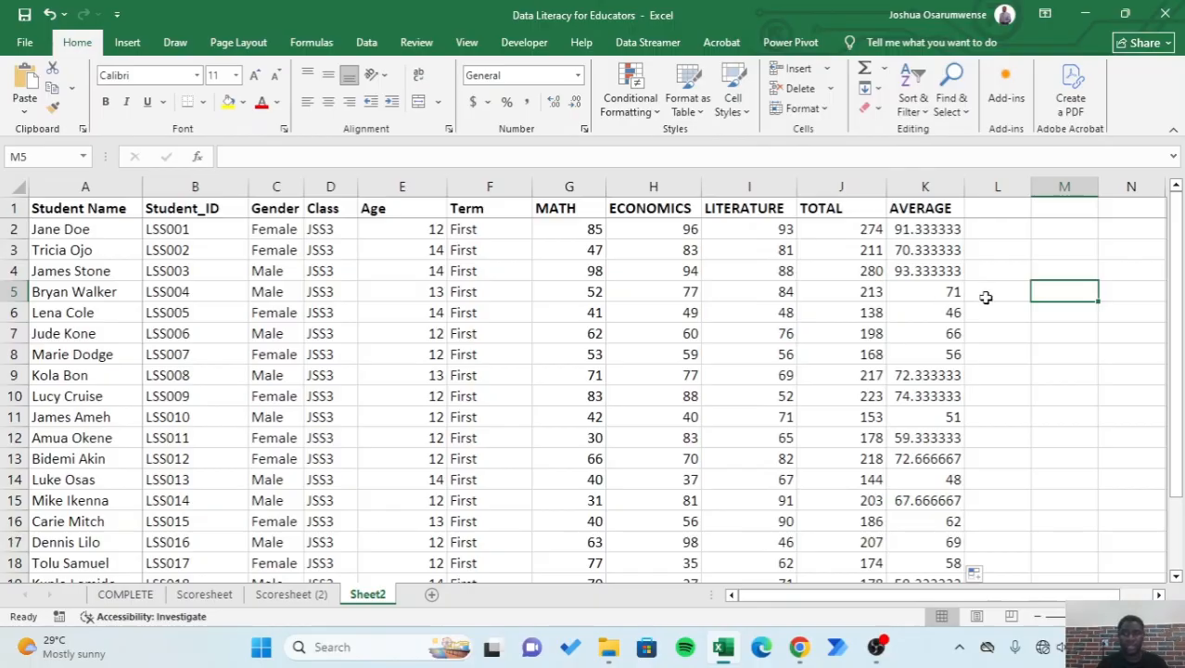
{"action": "left_click", "coordinate": [924, 185]}
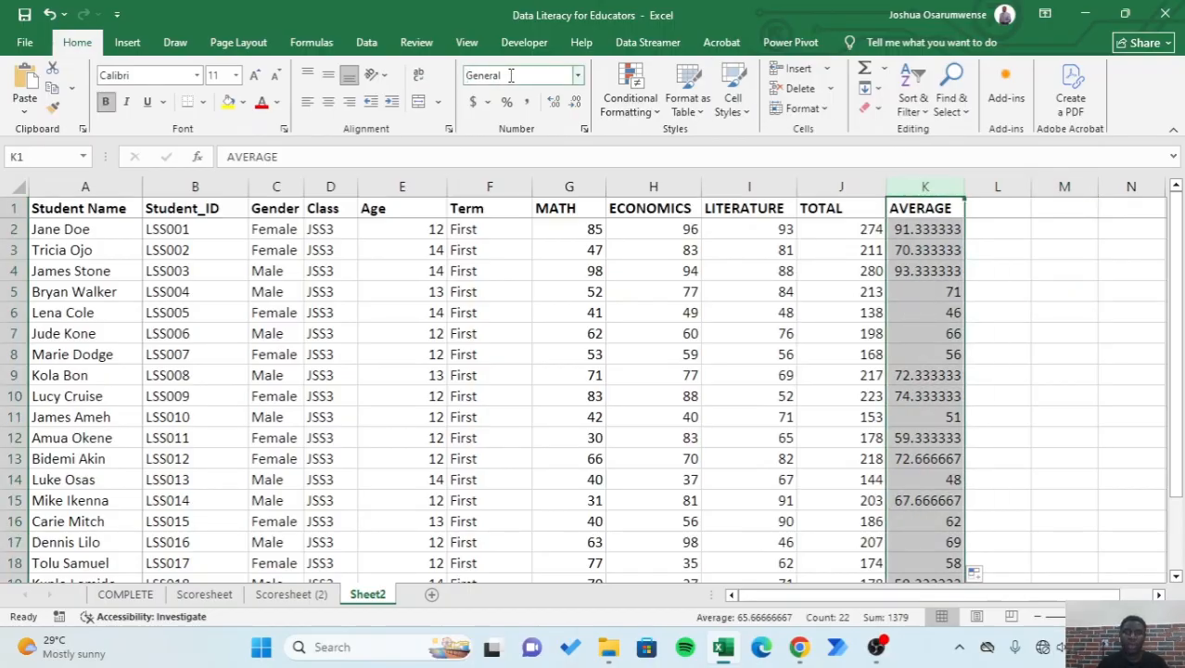
{"action": "left_click", "coordinate": [577, 80]}
{"action": "left_click", "coordinate": [530, 143]}
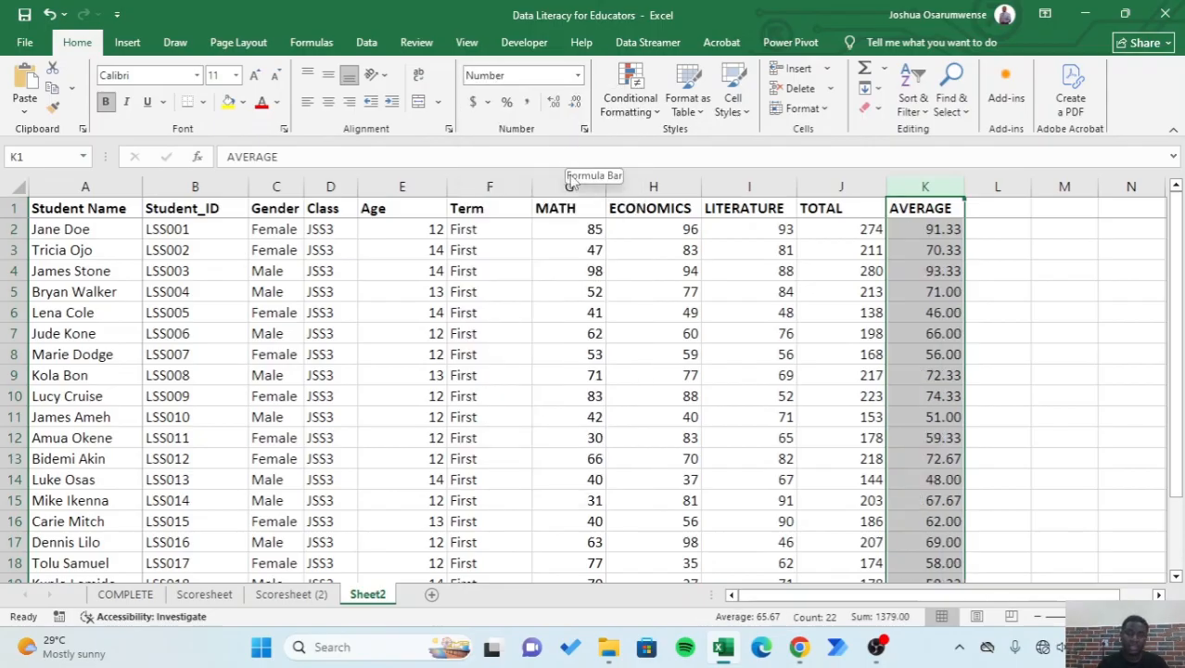
{"action": "left_click", "coordinate": [576, 104]}
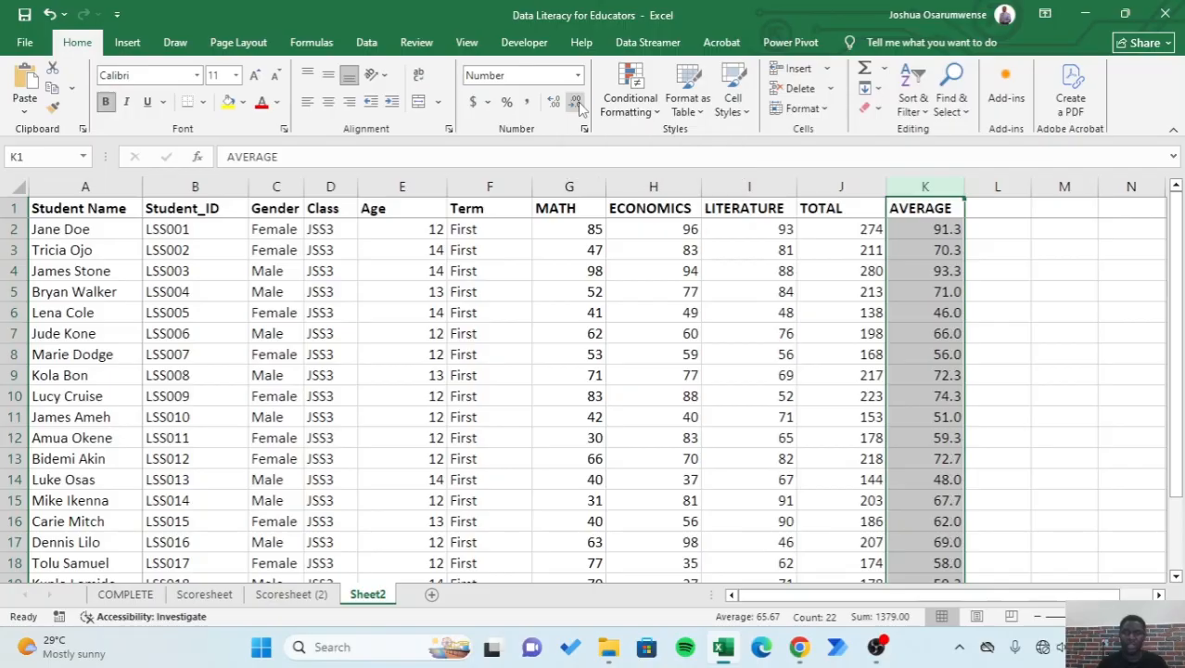
{"action": "left_click", "coordinate": [1069, 328]}
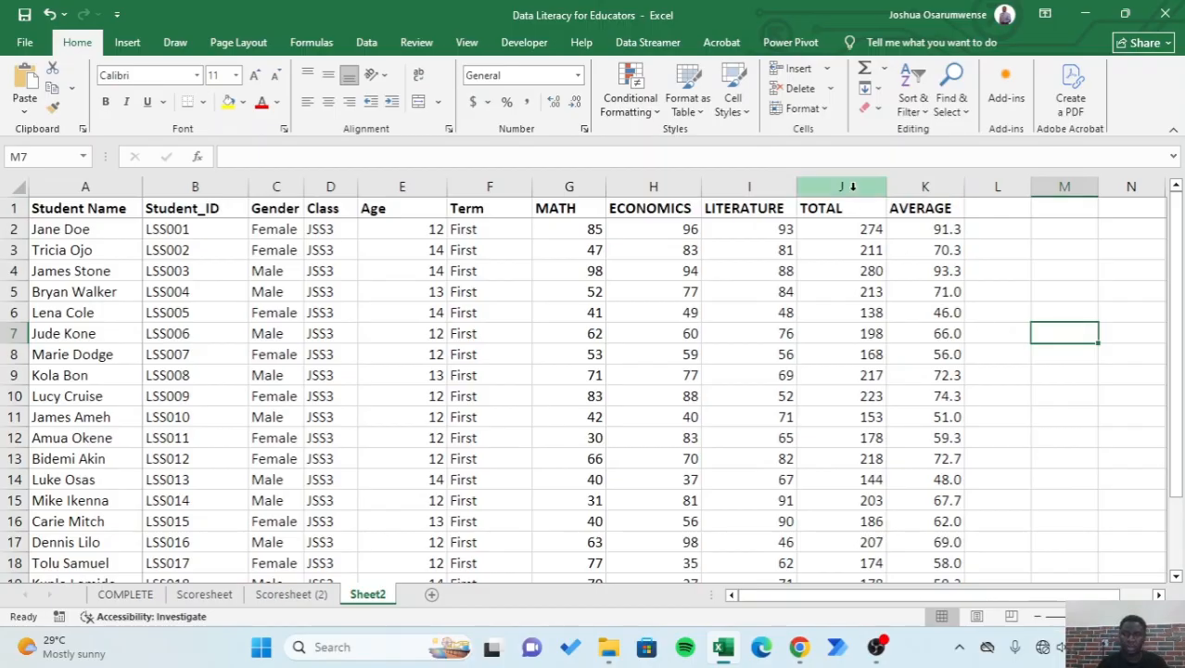
{"action": "scroll", "coordinate": [714, 390], "scroll_direction": "down", "scroll_amount": 2}
{"action": "scroll", "coordinate": [714, 392], "scroll_direction": "up", "scroll_amount": 2}
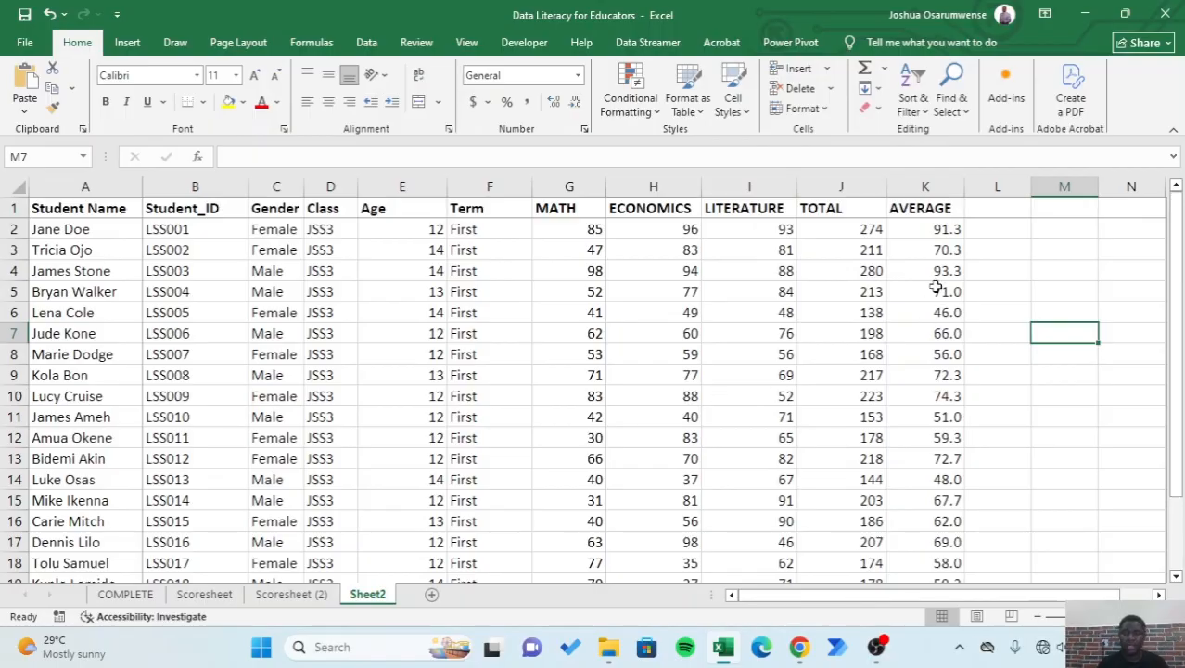
{"action": "scroll", "coordinate": [863, 387], "scroll_direction": "down", "scroll_amount": 1}
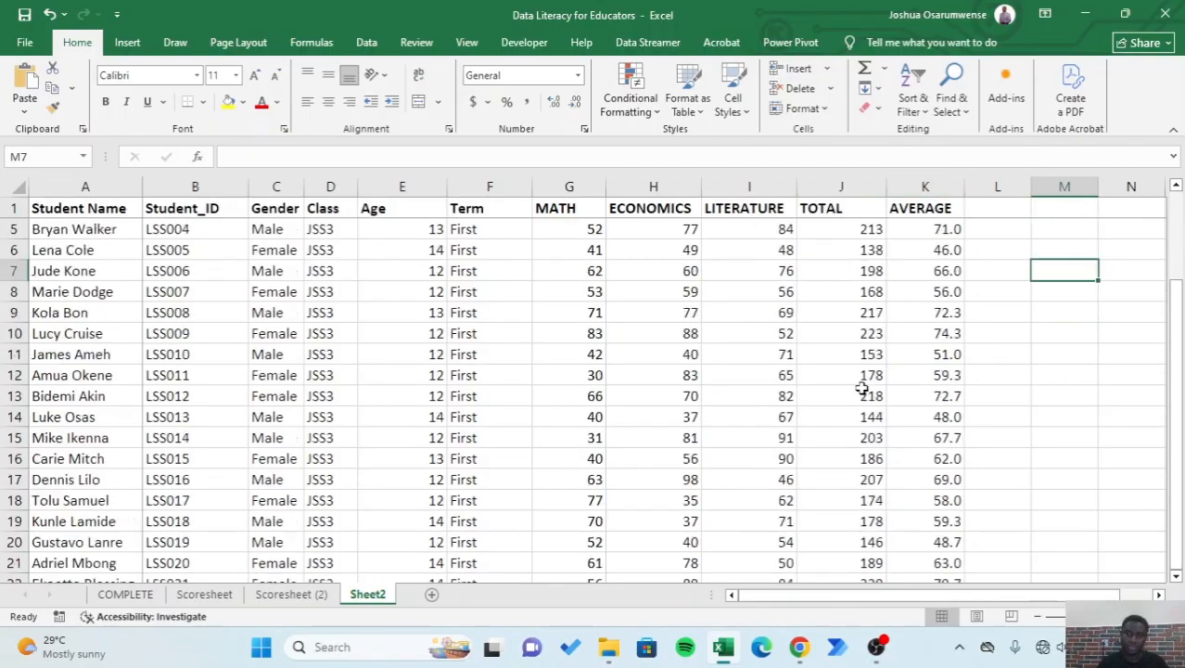
{"action": "scroll", "coordinate": [862, 388], "scroll_direction": "up", "scroll_amount": 1}
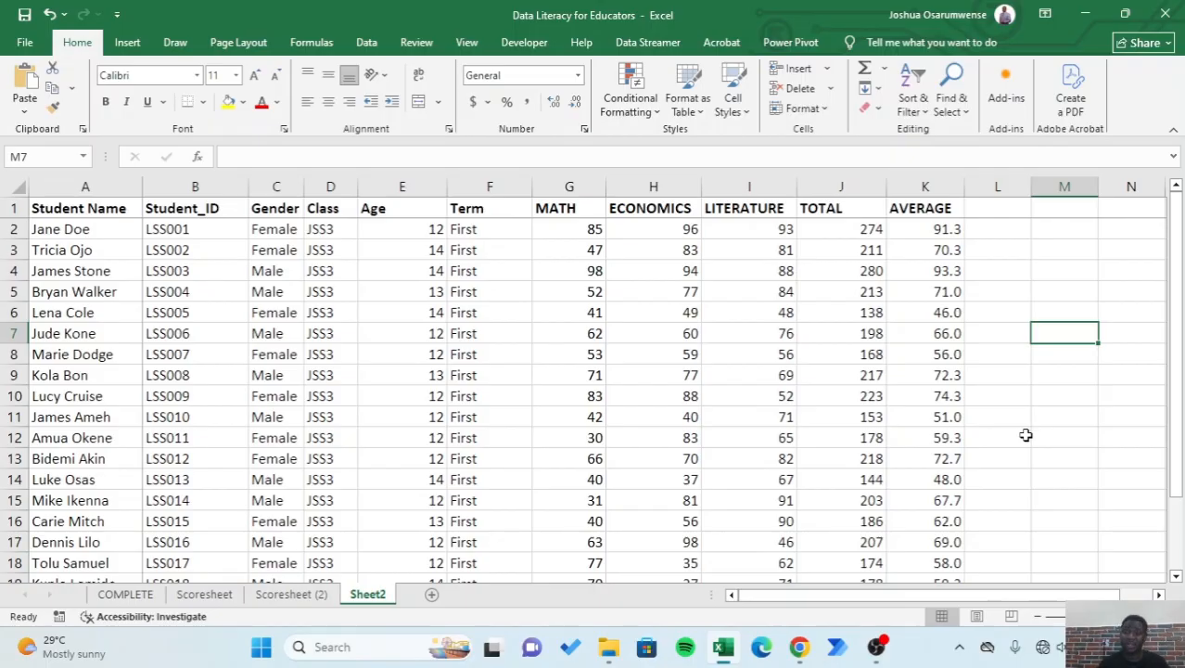
- Start a conditional formatting rule on the averages in K2:K22 for cell values less than or equal to 49
{"action": "left_click", "coordinate": [937, 231]}
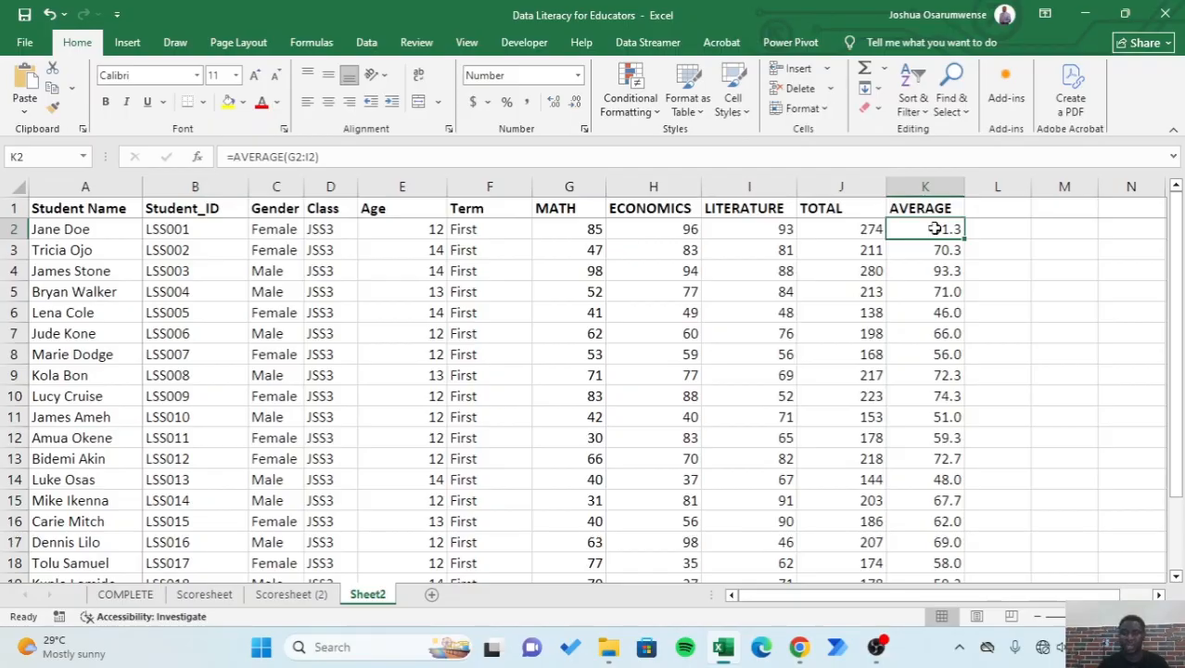
{"action": "left_click_drag", "start_coordinate": [935, 228], "coordinate": [939, 542]}
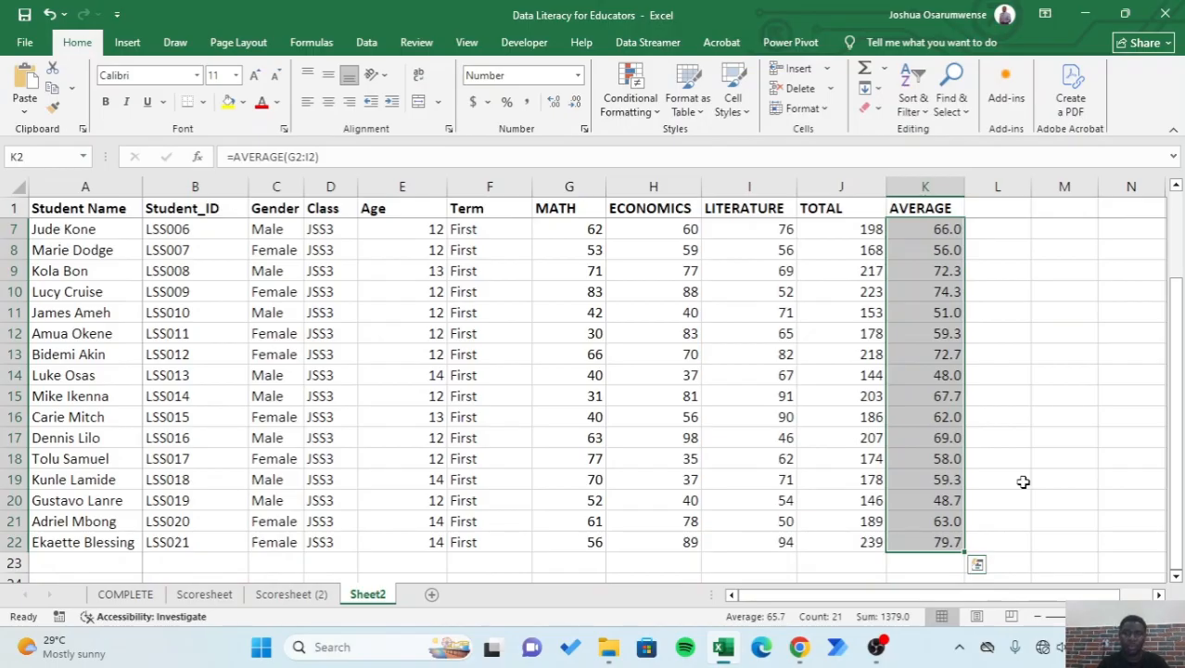
{"action": "left_click", "coordinate": [630, 109]}
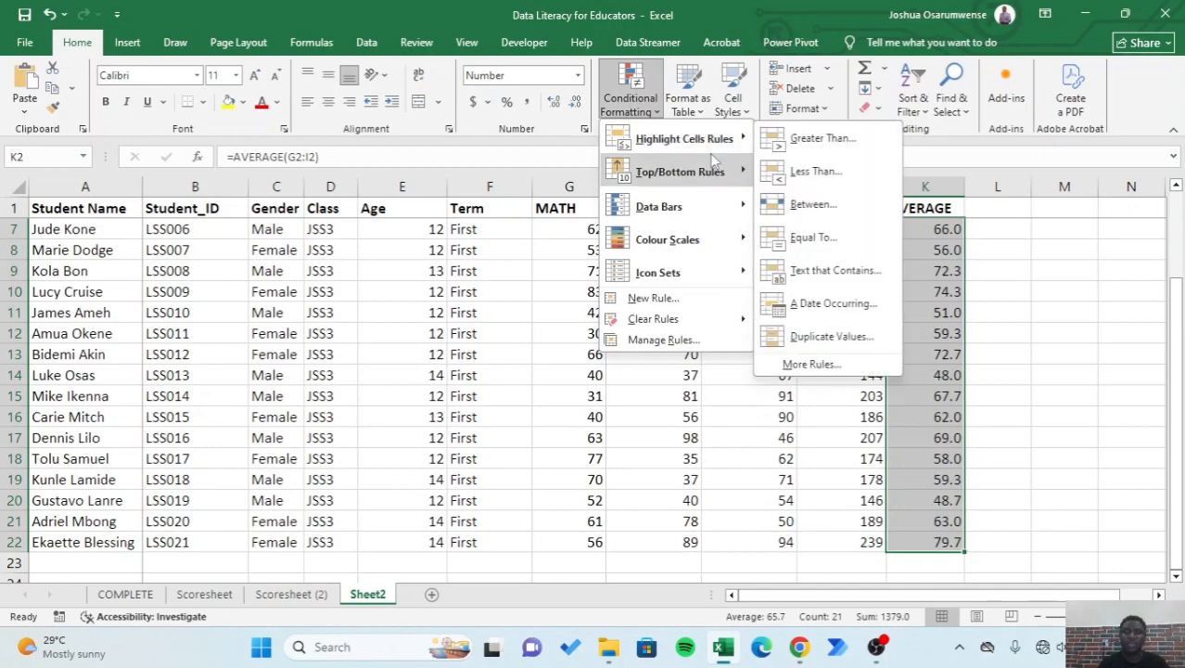
{"action": "mouse_move", "coordinate": [691, 155]}
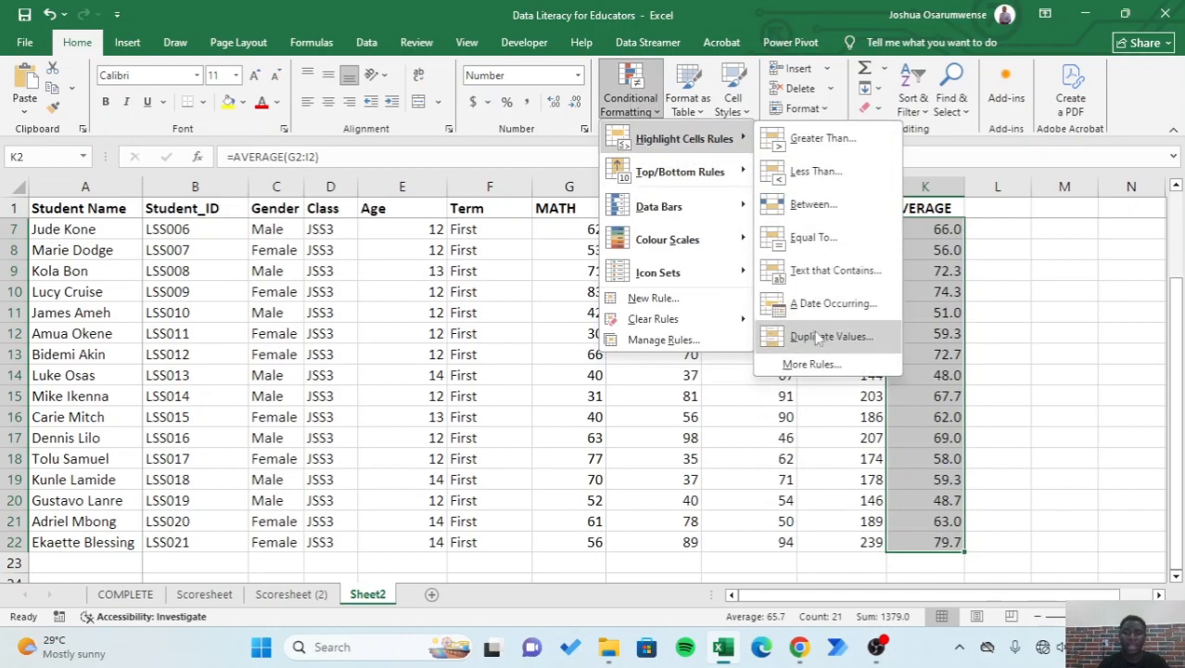
{"action": "left_click", "coordinate": [876, 370]}
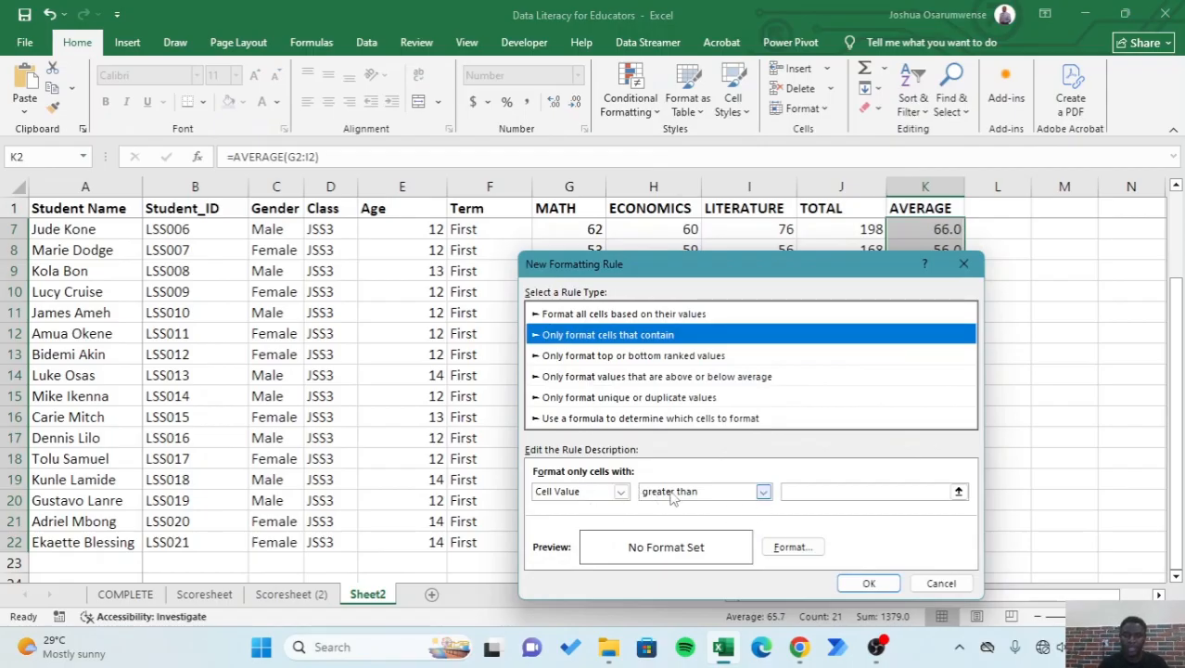
{"action": "left_click", "coordinate": [762, 493]}
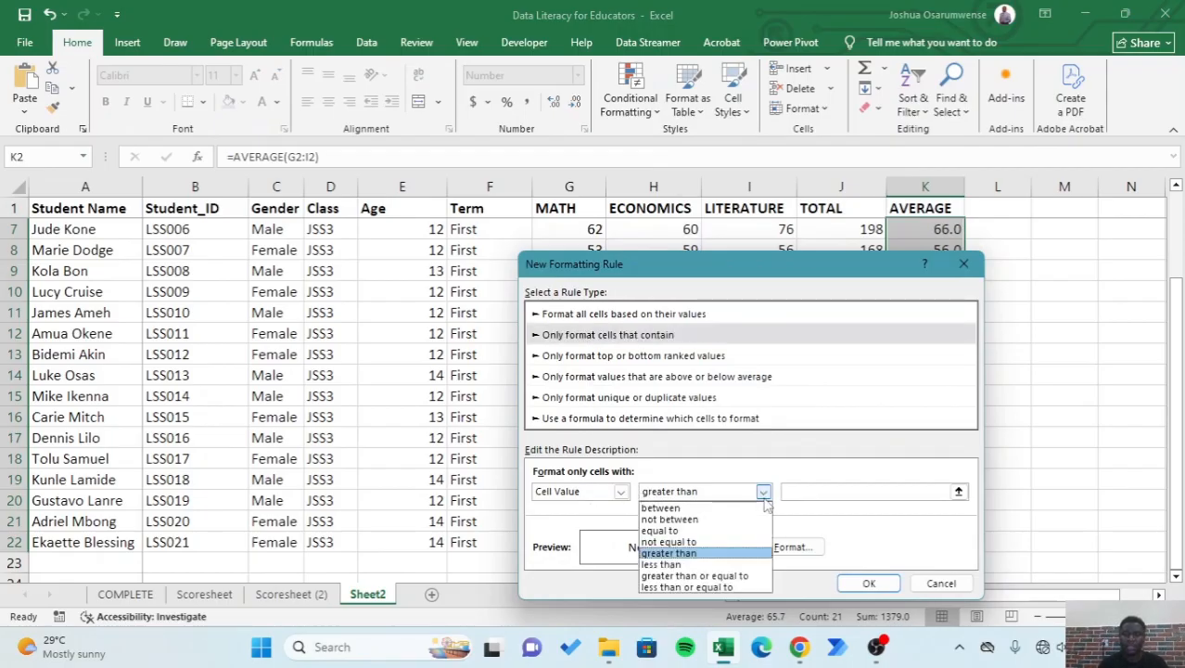
{"action": "left_click", "coordinate": [730, 587]}
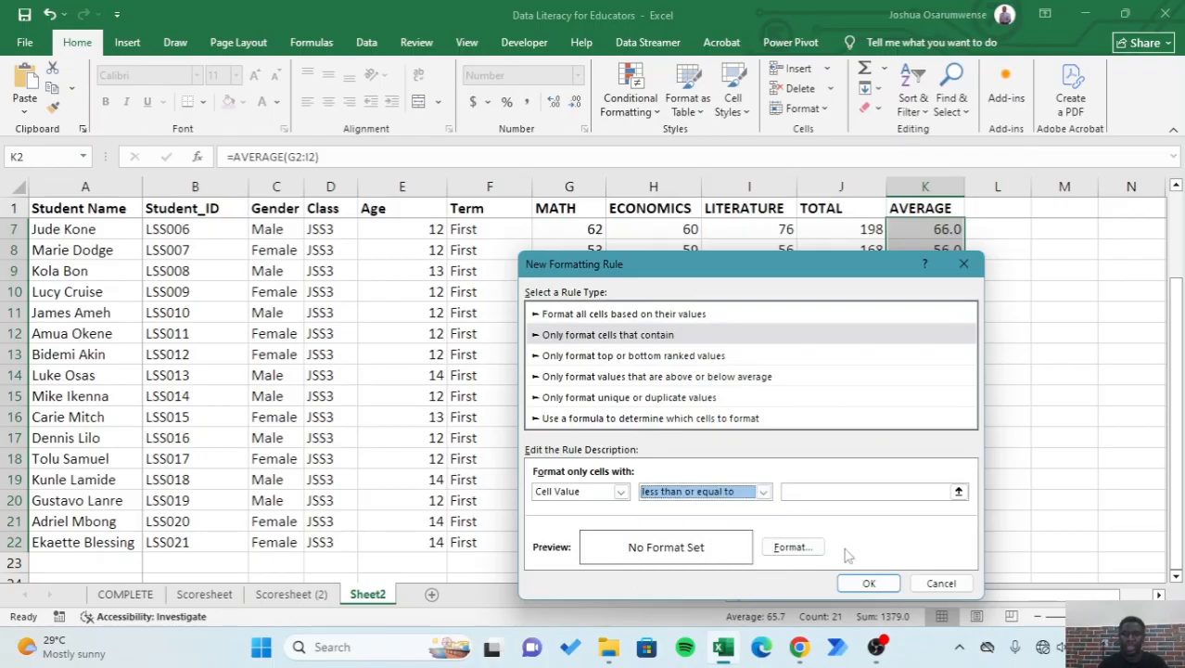
{"action": "left_click", "coordinate": [824, 492]}
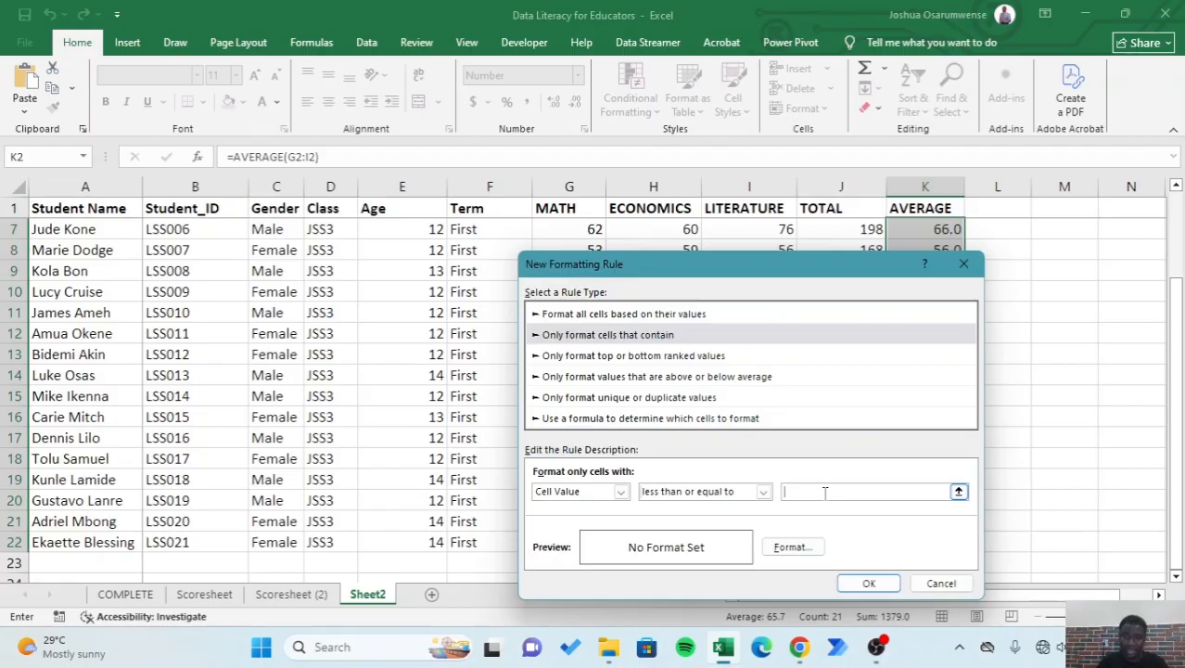
{"action": "type", "text": "49"}
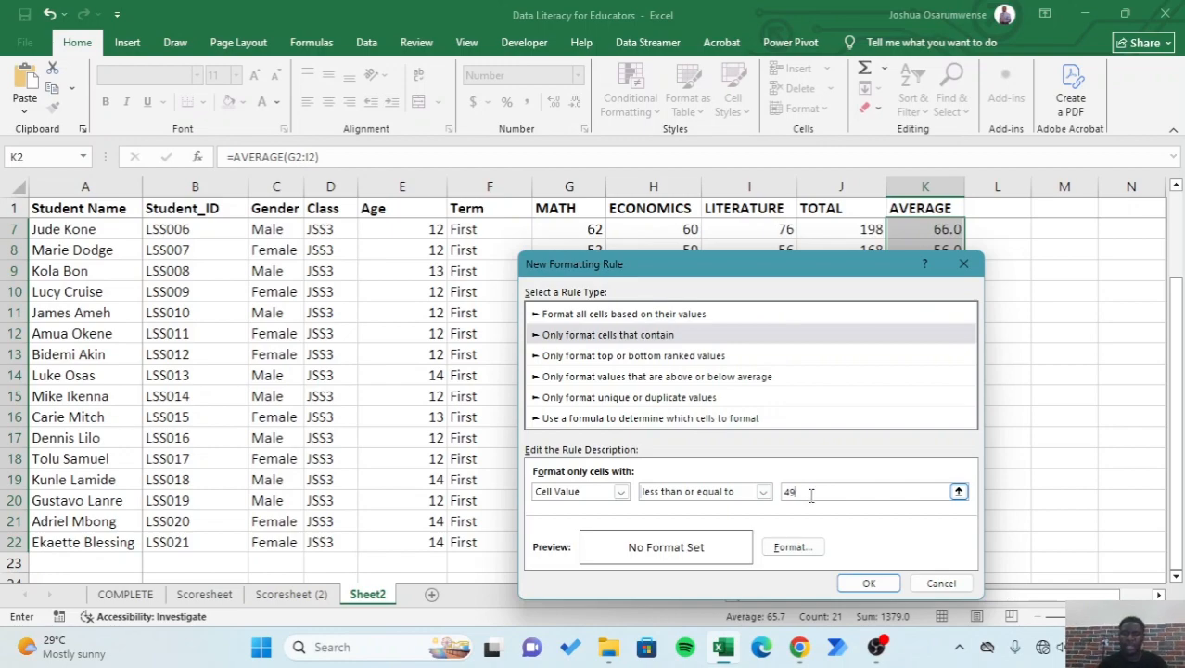
- Give the low-average rule a bold red font and apply it to the selected averages
{"action": "left_click", "coordinate": [793, 547]}
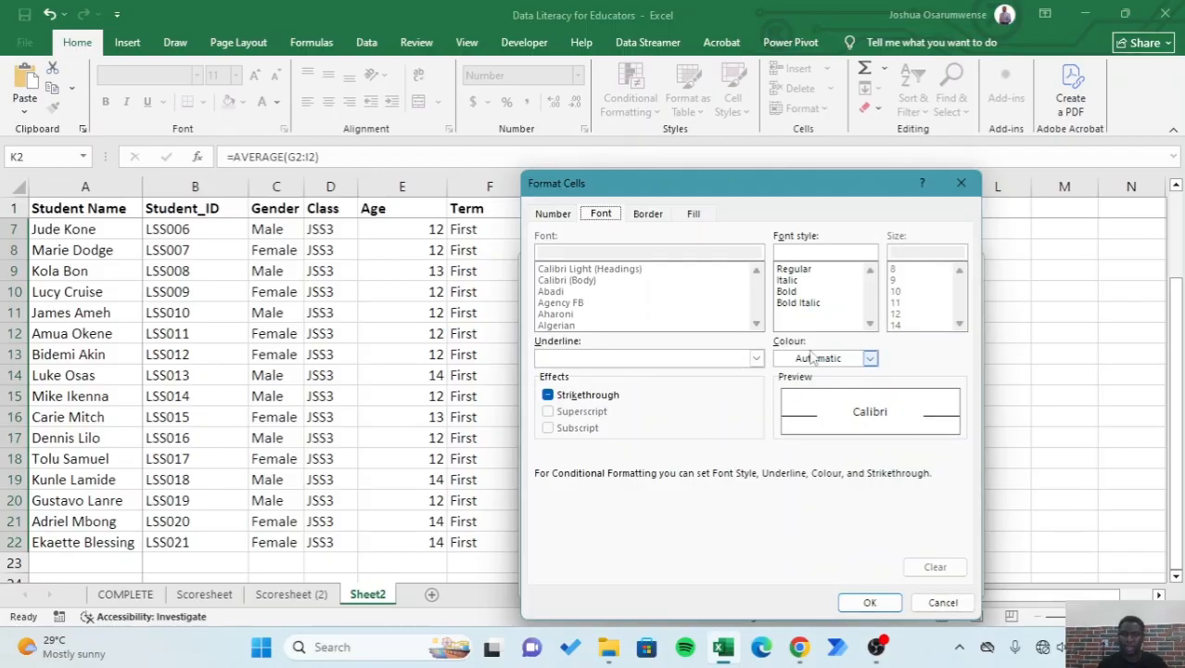
{"action": "left_click", "coordinate": [870, 359]}
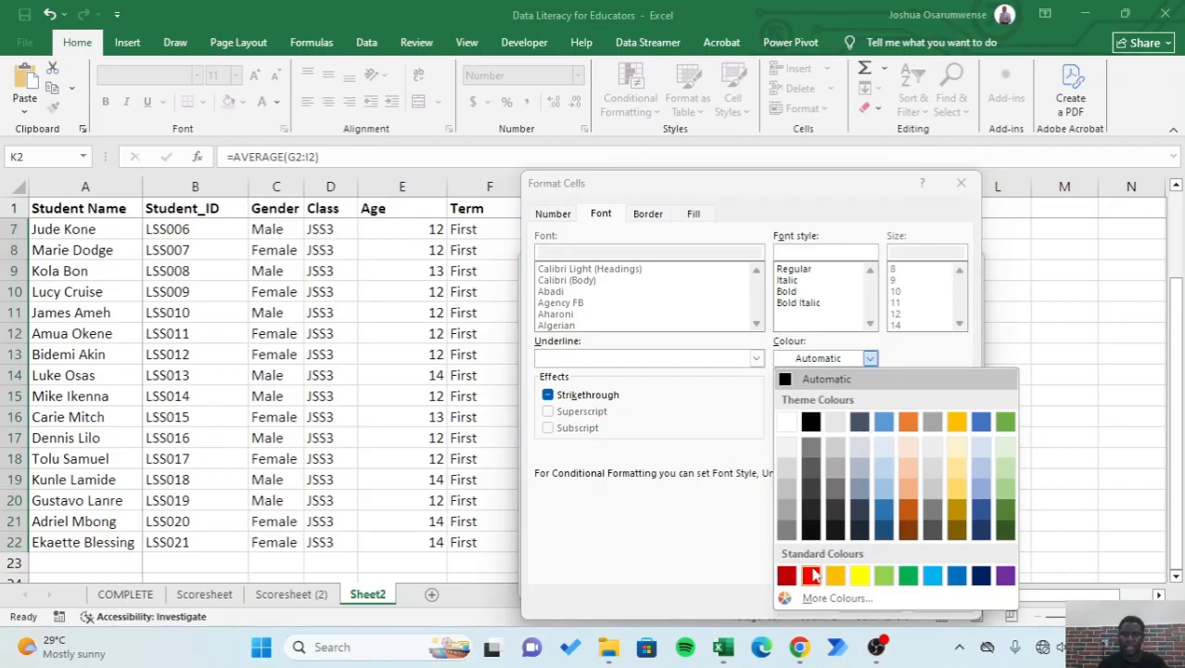
{"action": "left_click", "coordinate": [811, 577]}
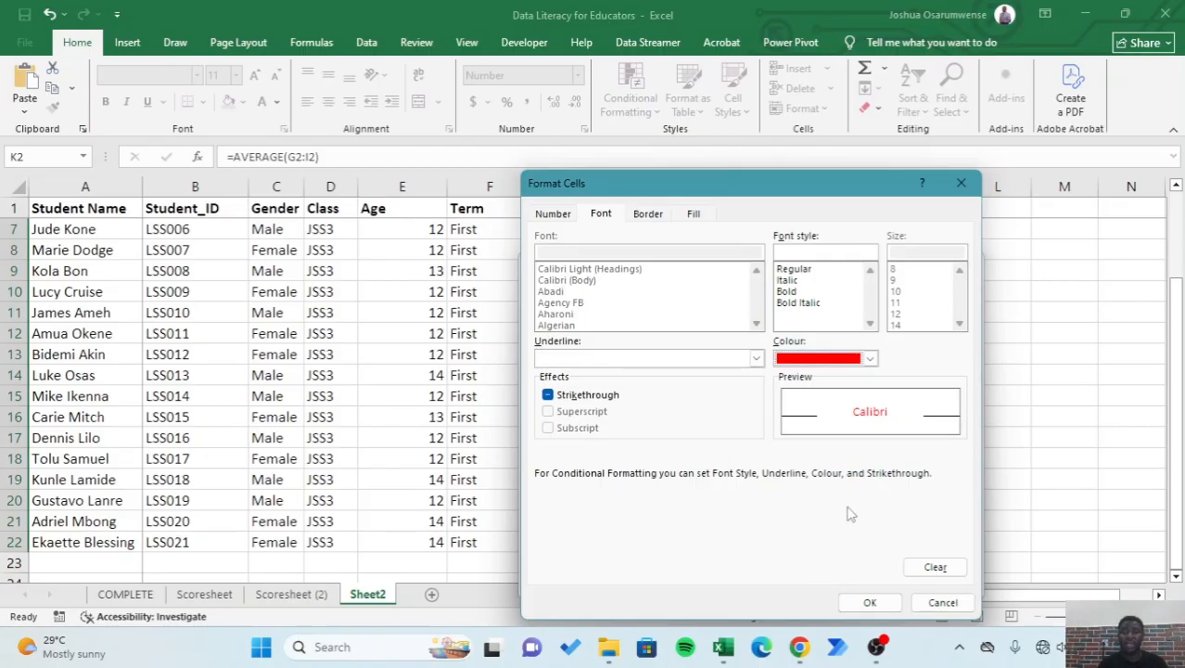
{"action": "left_click", "coordinate": [787, 292]}
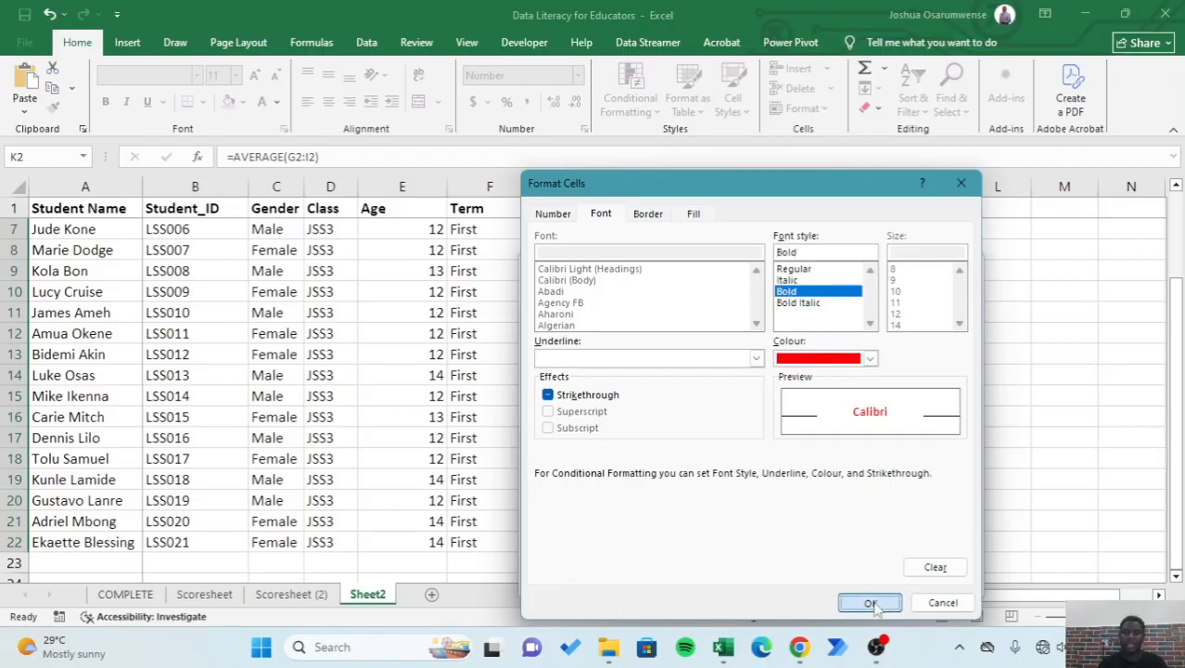
{"action": "left_click", "coordinate": [872, 601]}
{"action": "left_click", "coordinate": [869, 584]}
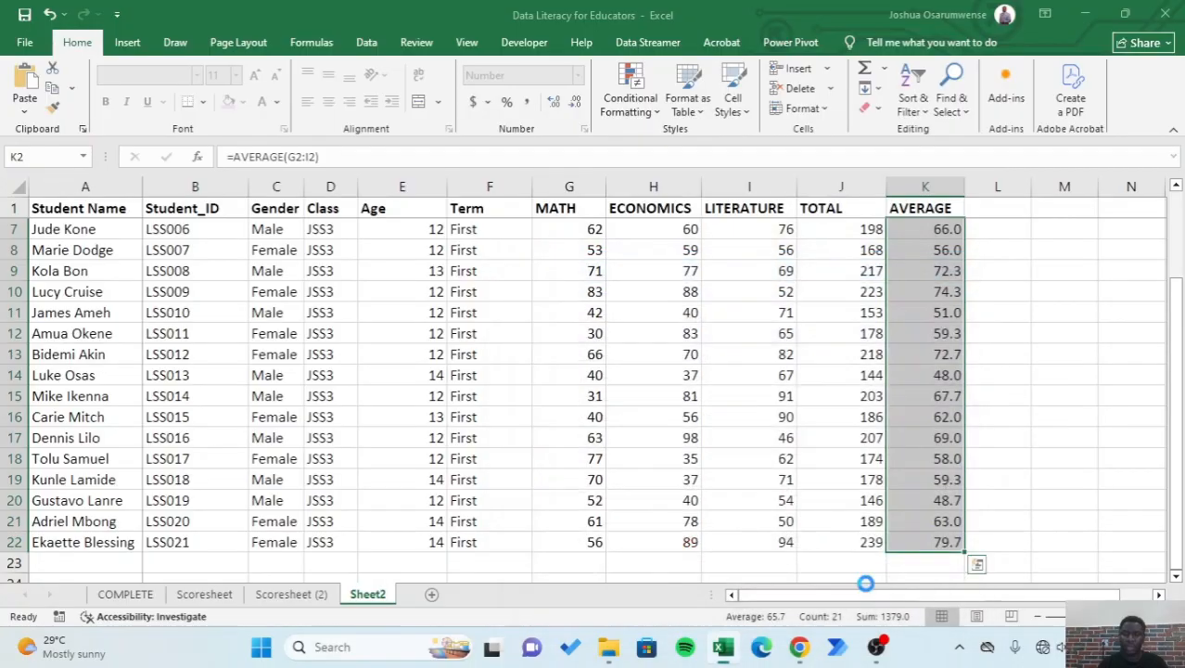
{"action": "left_click", "coordinate": [1024, 440]}
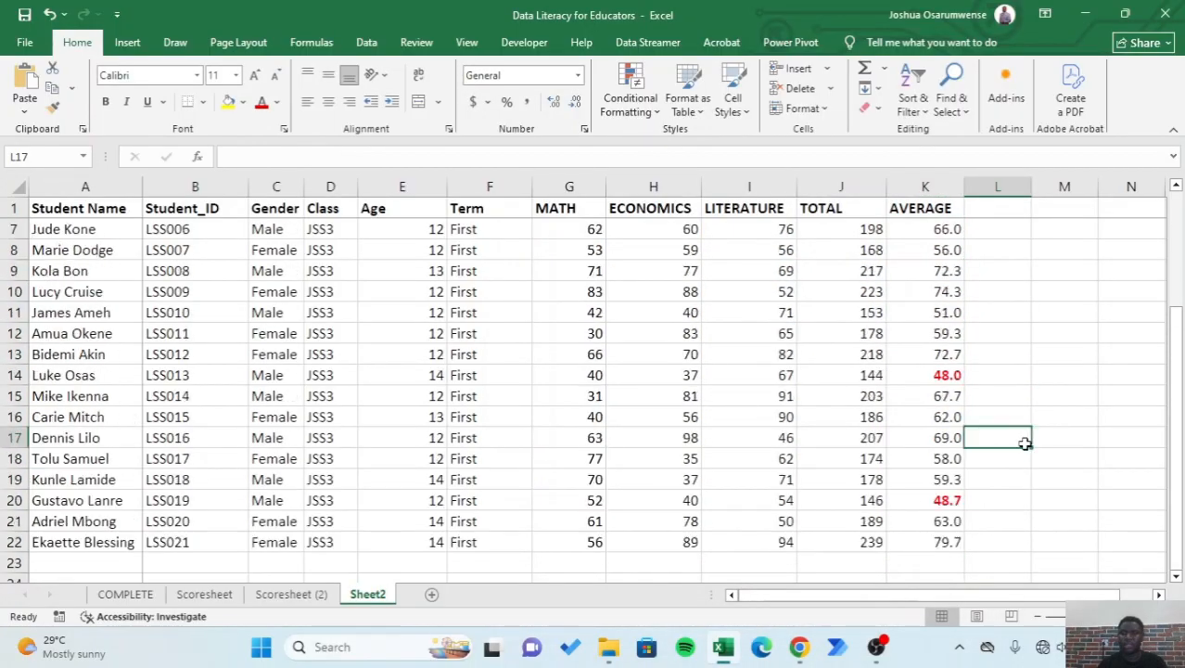
- Examine the whole AVERAGE column to see which students' averages the conditional formatting rule highlights
{"action": "scroll", "coordinate": [1023, 440], "scroll_direction": "up", "scroll_amount": 2}
{"action": "left_click", "coordinate": [939, 185]}
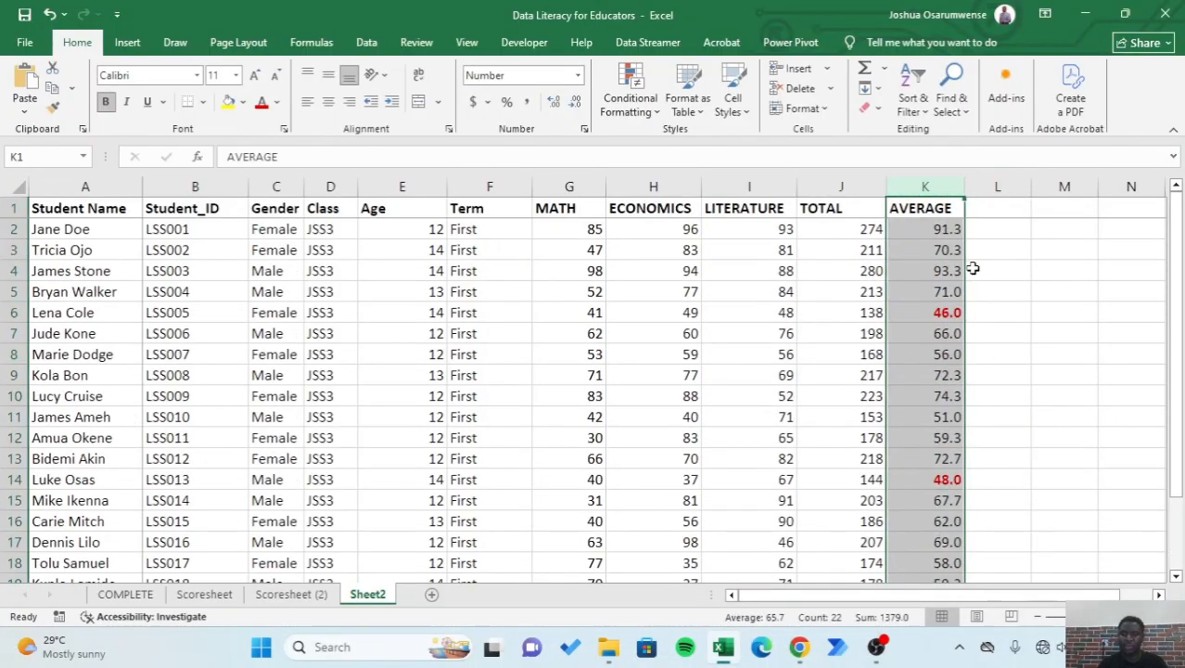
{"action": "left_click", "coordinate": [1013, 308]}
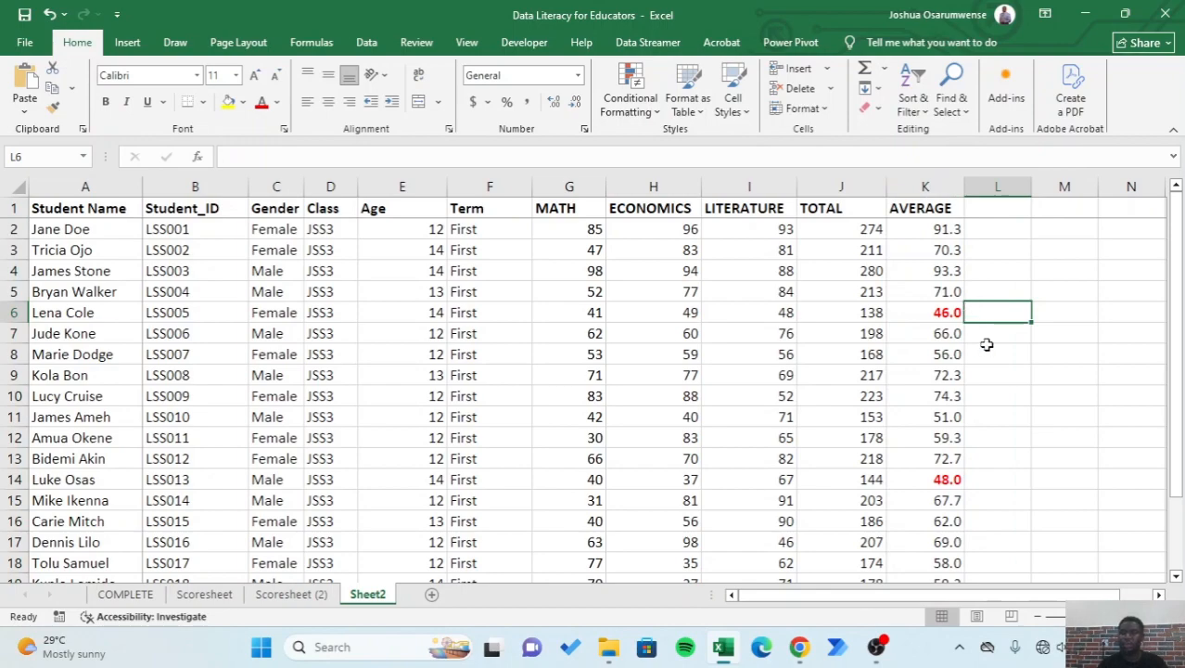
{"action": "scroll", "coordinate": [947, 325], "scroll_direction": "down", "scroll_amount": 1}
{"action": "scroll", "coordinate": [947, 339], "scroll_direction": "down", "scroll_amount": 1}
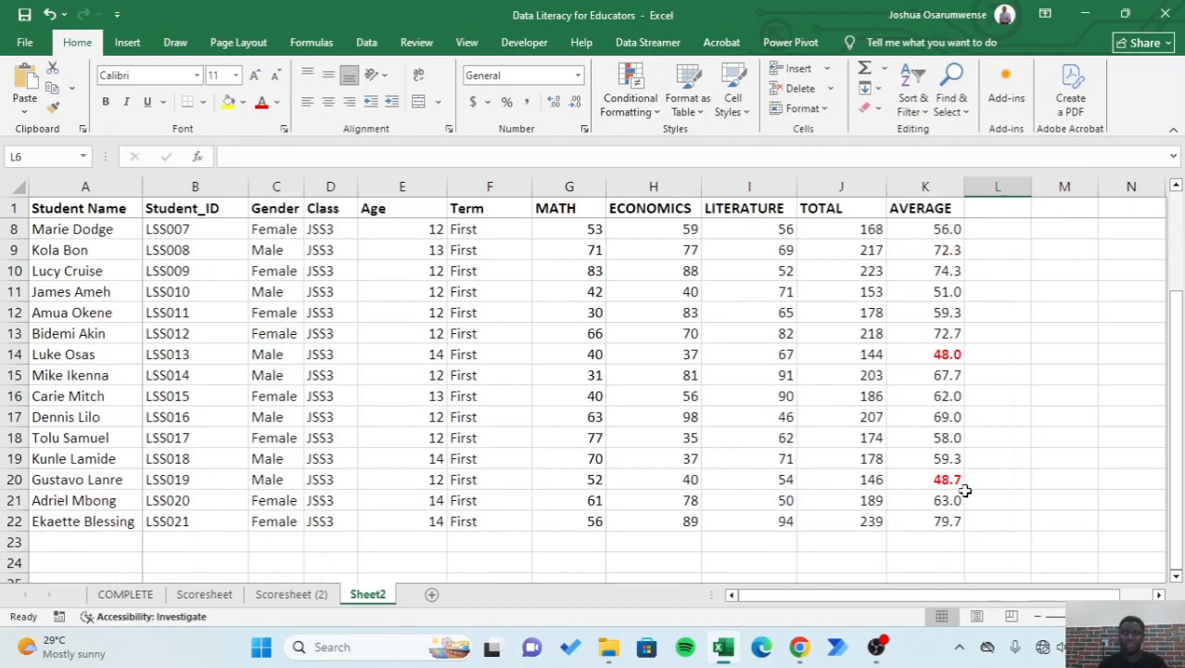
{"action": "scroll", "coordinate": [969, 491], "scroll_direction": "up", "scroll_amount": 1}
{"action": "scroll", "coordinate": [971, 492], "scroll_direction": "up", "scroll_amount": 1}
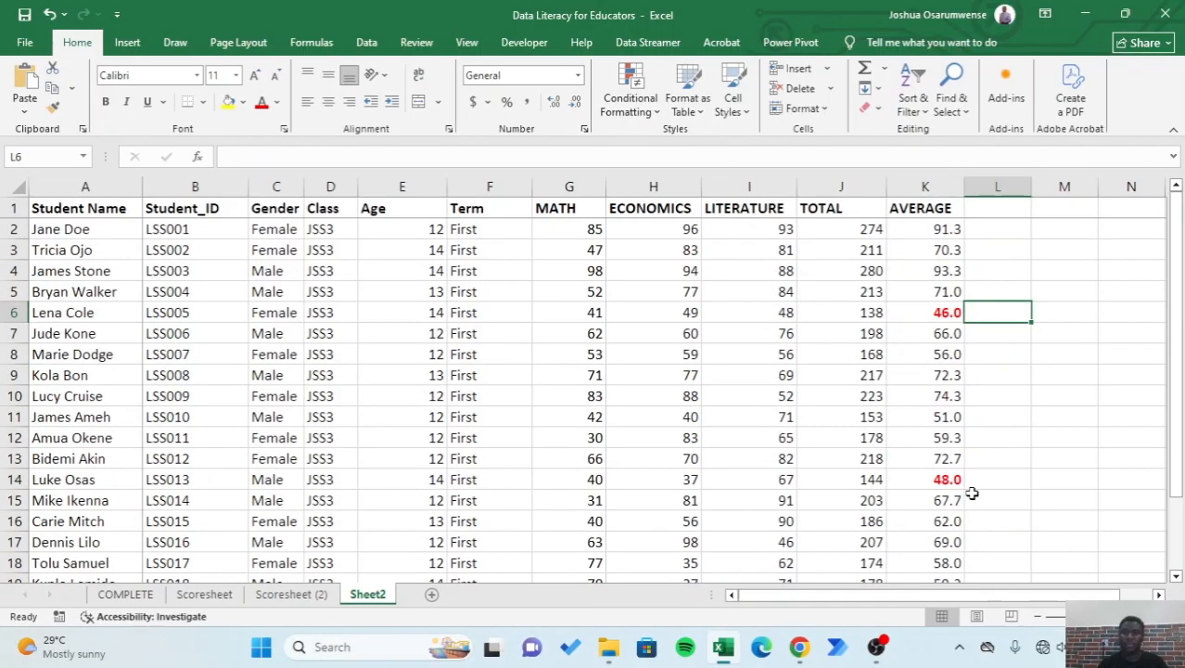
- Start another conditional formatting rule on K2:K22 for cell values greater than or equal to 50
{"action": "left_click", "coordinate": [922, 231]}
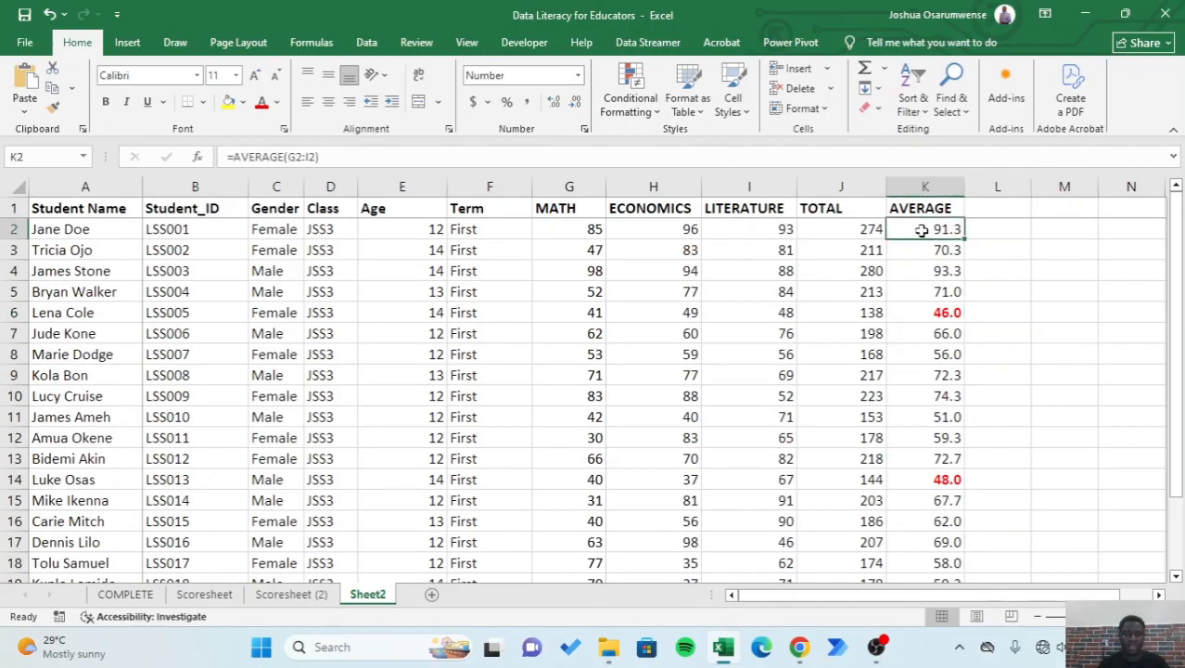
{"action": "key", "text": "ctrl+shift+Down"}
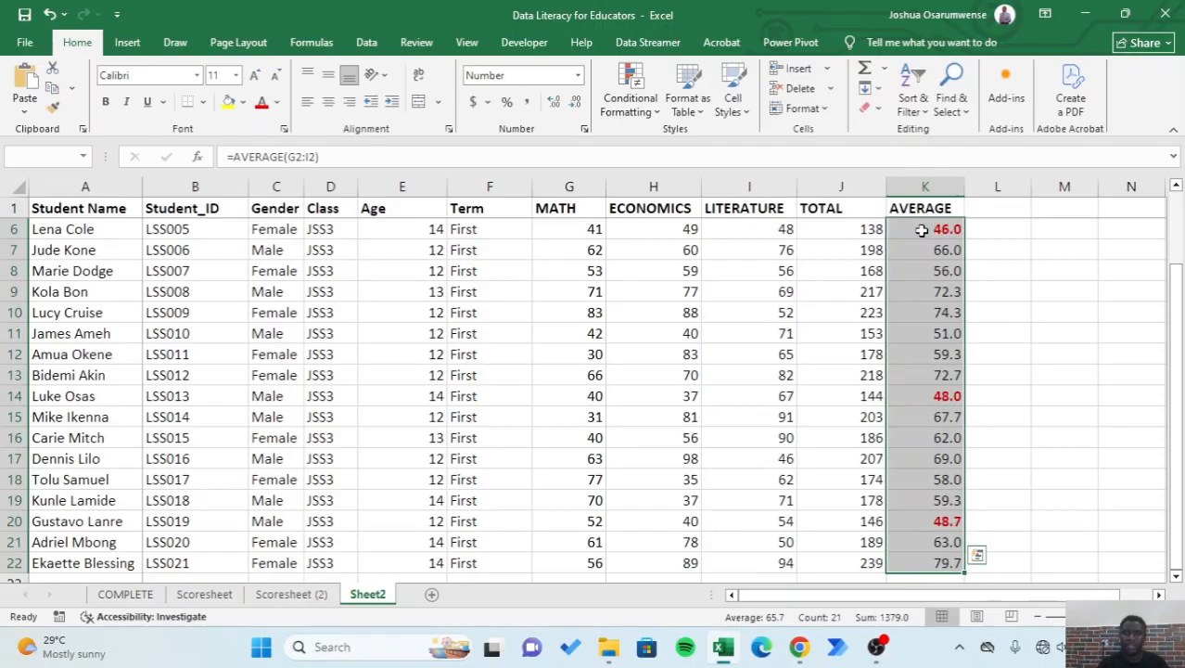
{"action": "left_click", "coordinate": [633, 106]}
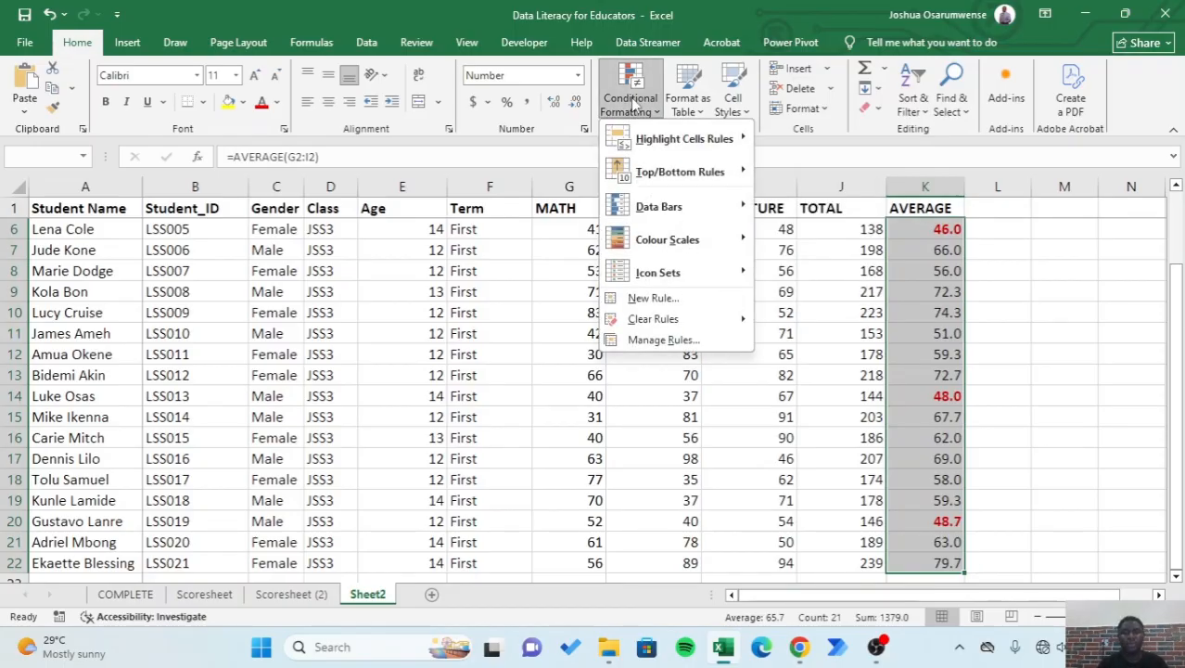
{"action": "mouse_move", "coordinate": [702, 142]}
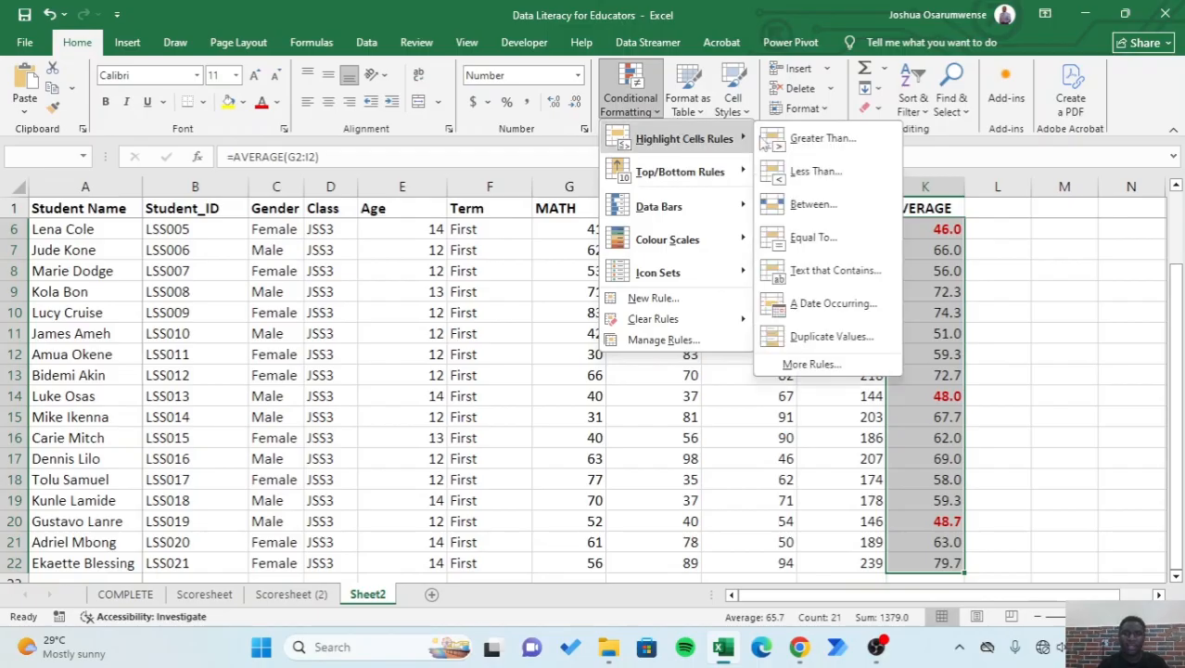
{"action": "left_click", "coordinate": [858, 368]}
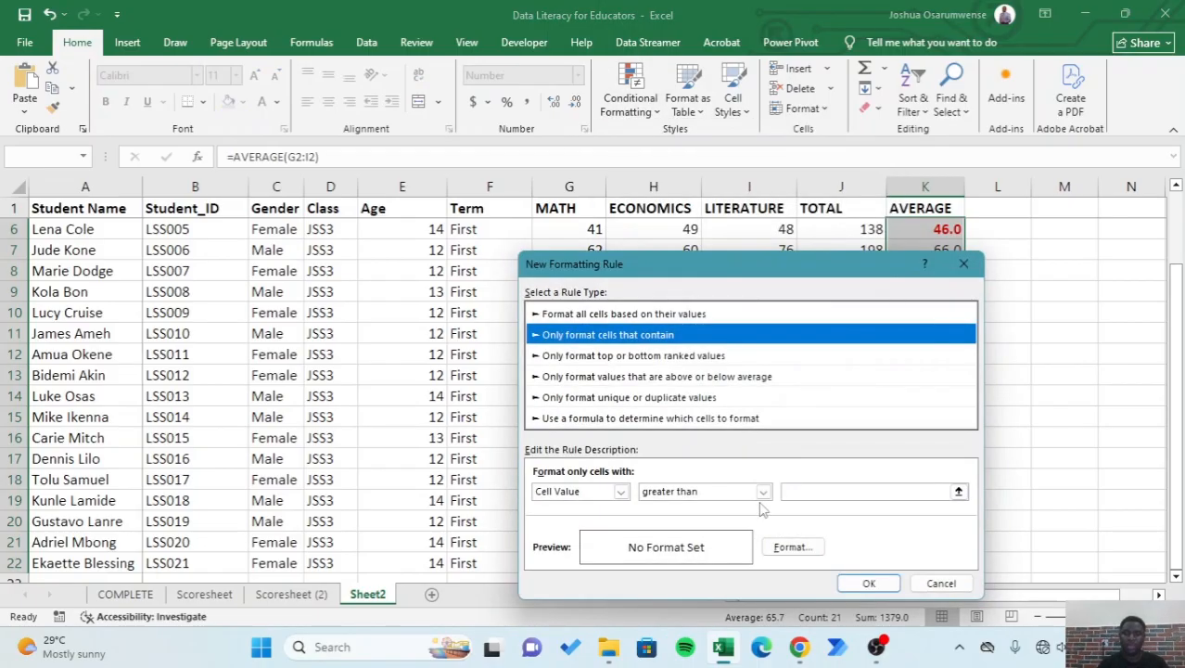
{"action": "left_click", "coordinate": [763, 491]}
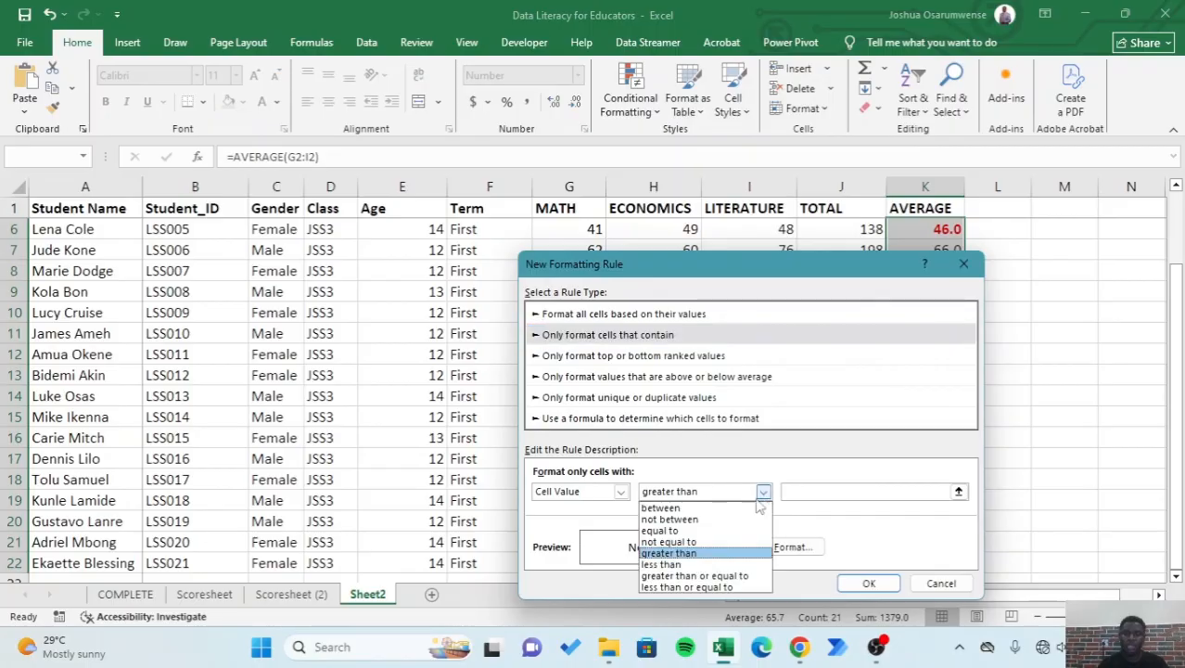
{"action": "left_click", "coordinate": [740, 575]}
{"action": "left_click", "coordinate": [832, 493]}
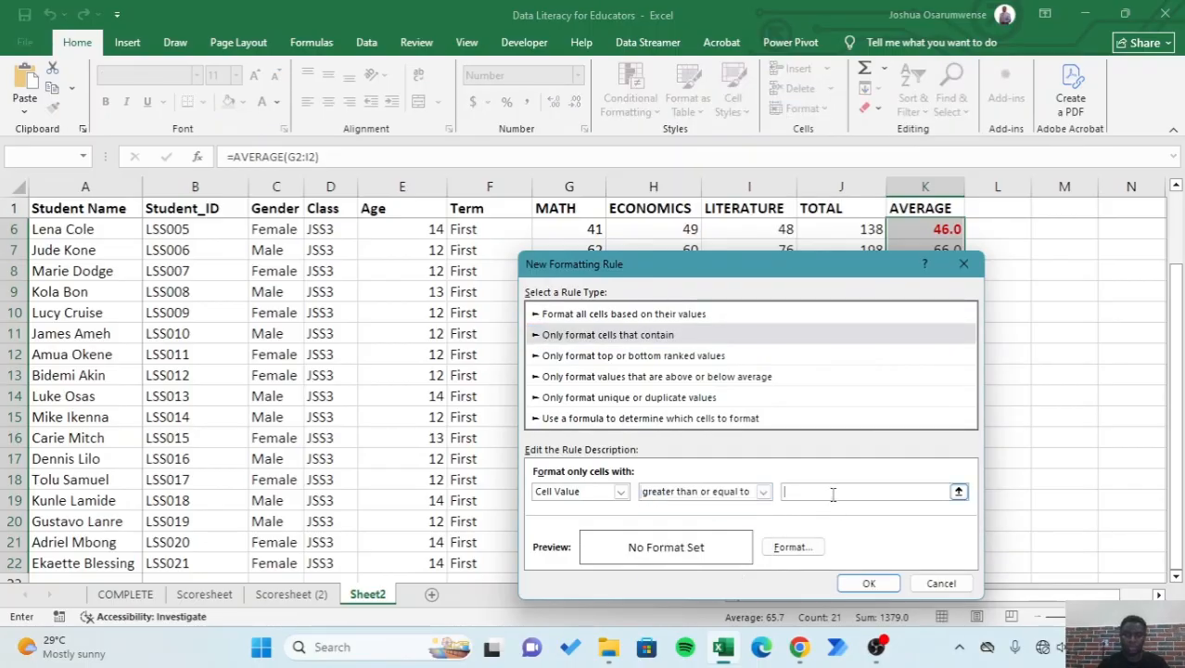
{"action": "type", "text": "50"}
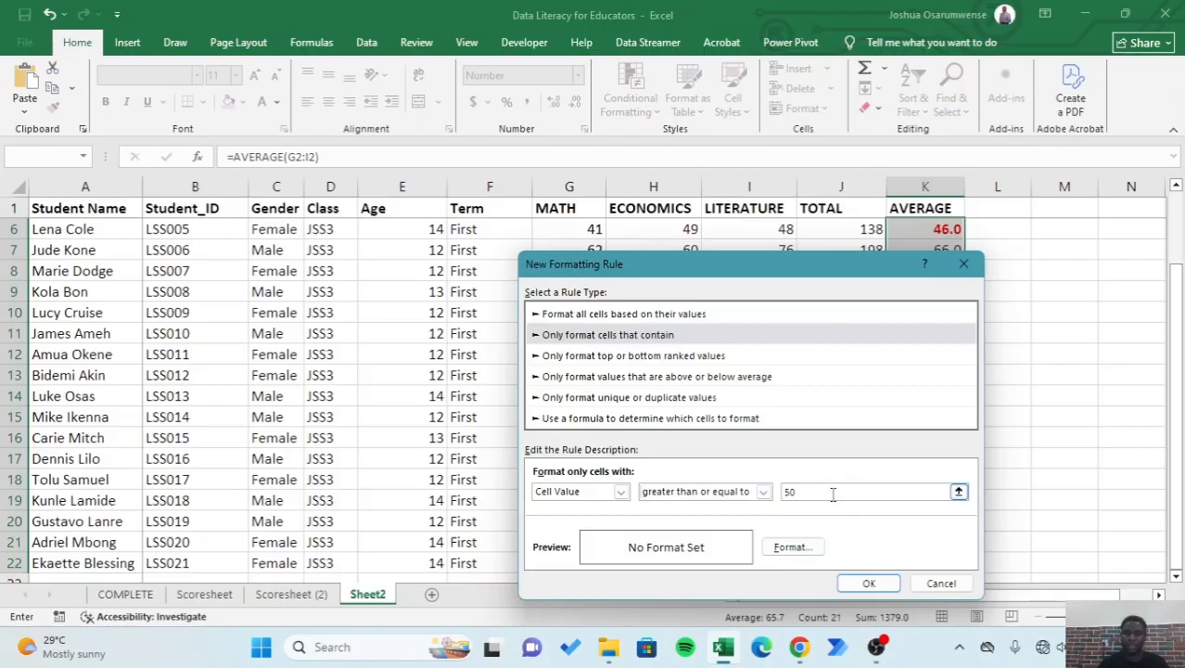
- Give the rule for averages of 50 and above a bold green font and apply it to the selected averages
{"action": "left_click", "coordinate": [805, 548]}
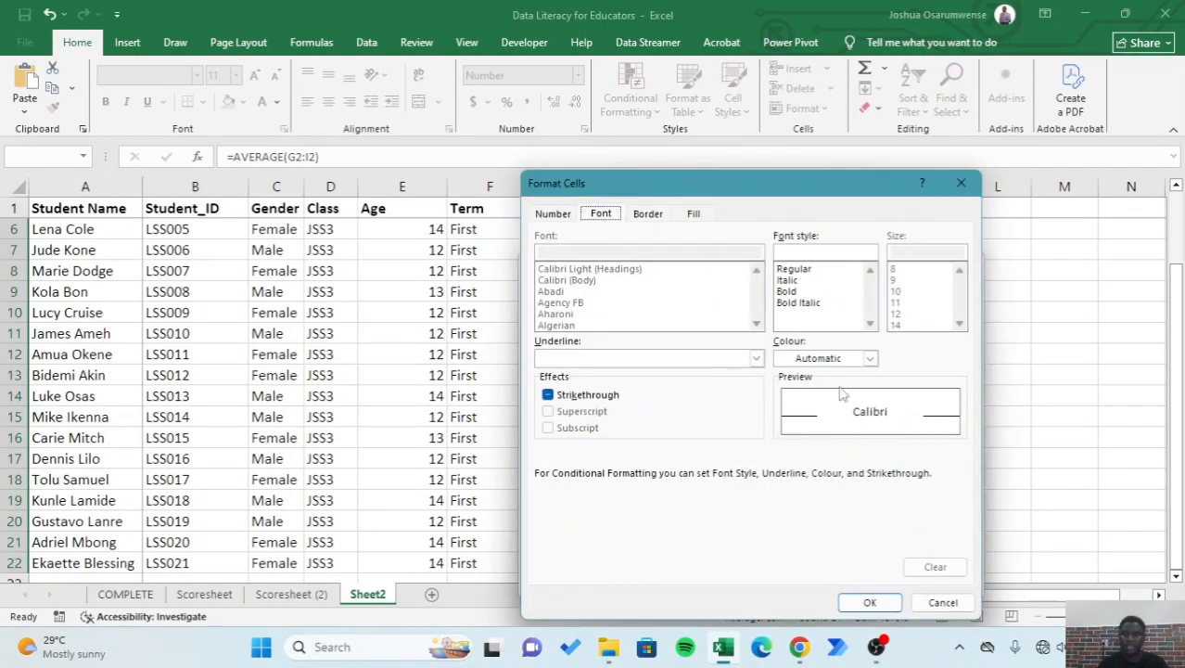
{"action": "left_click", "coordinate": [868, 358]}
{"action": "left_click", "coordinate": [905, 577]}
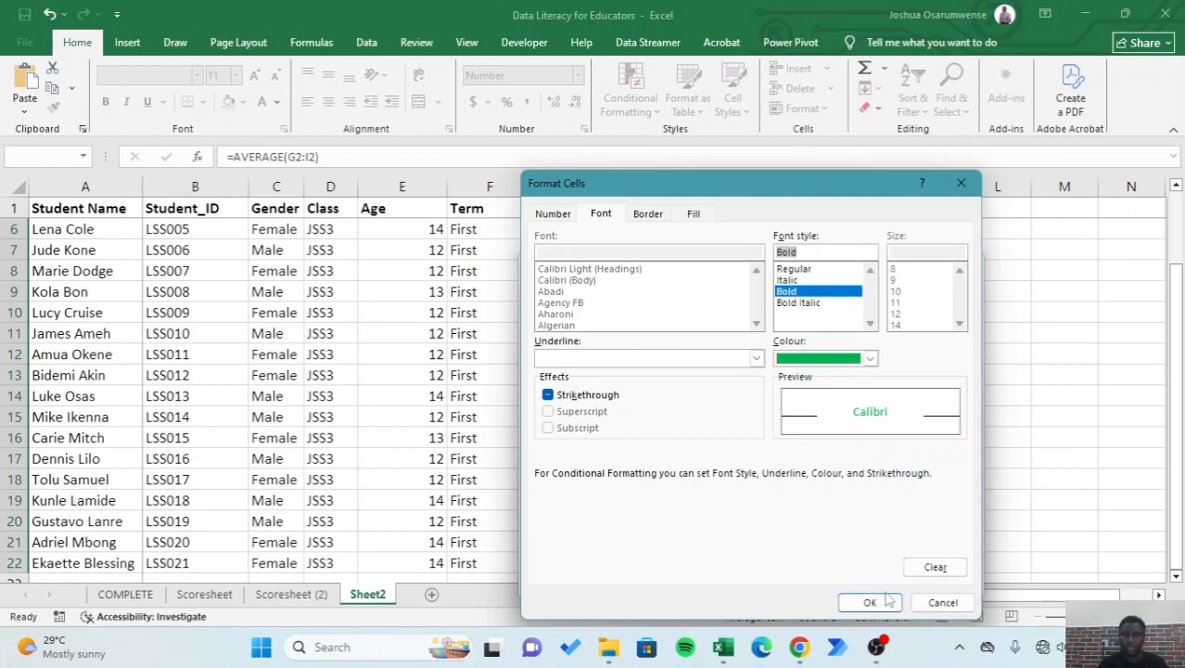
{"action": "left_click", "coordinate": [879, 603]}
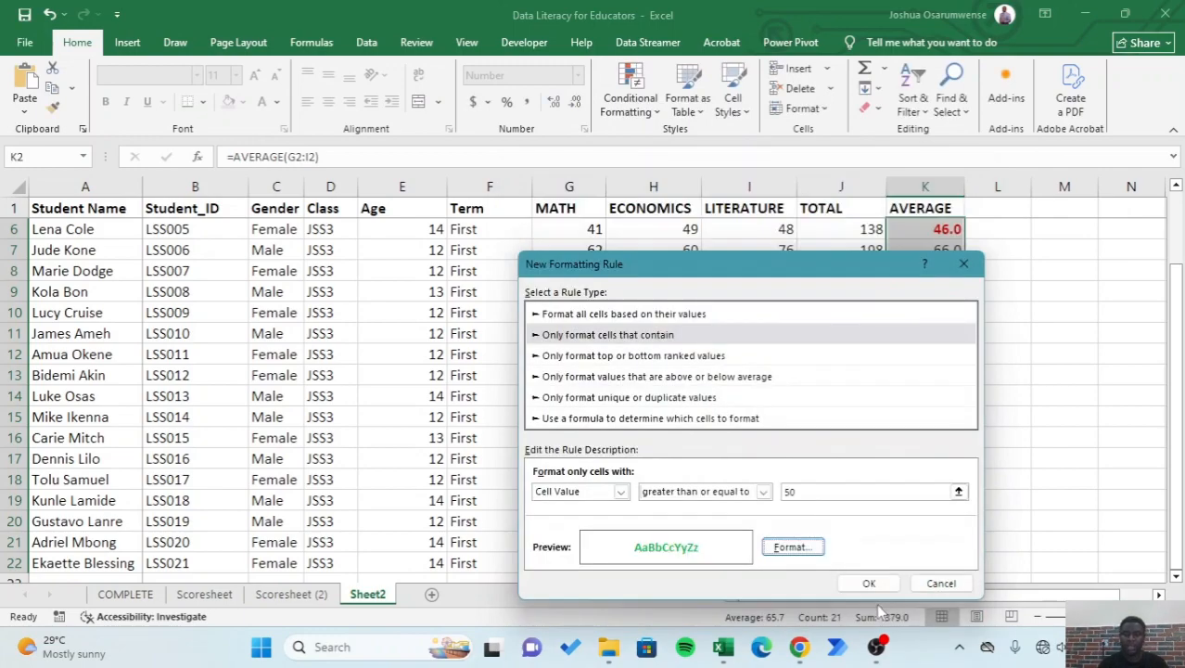
{"action": "left_click", "coordinate": [867, 583]}
{"action": "left_click", "coordinate": [1029, 418]}
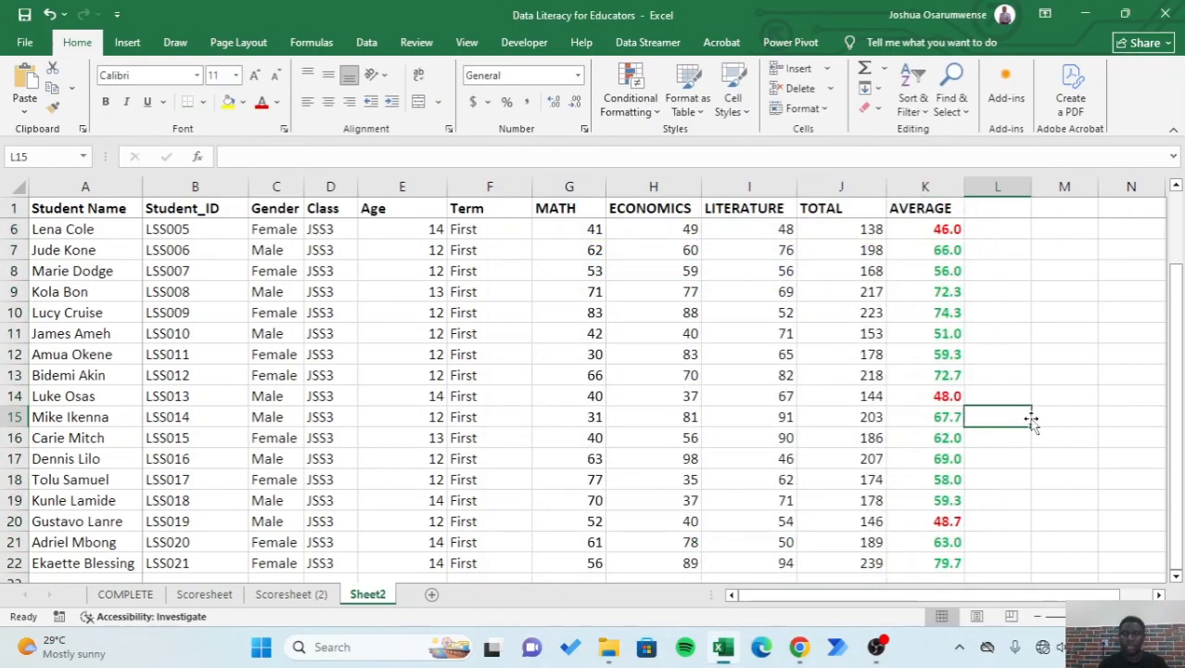
- Review the colour-coded AVERAGE column from the first student down, checking the averages in K6 and K14
{"action": "scroll", "coordinate": [1030, 419], "scroll_direction": "up", "scroll_amount": 2}
{"action": "left_click", "coordinate": [1088, 353]}
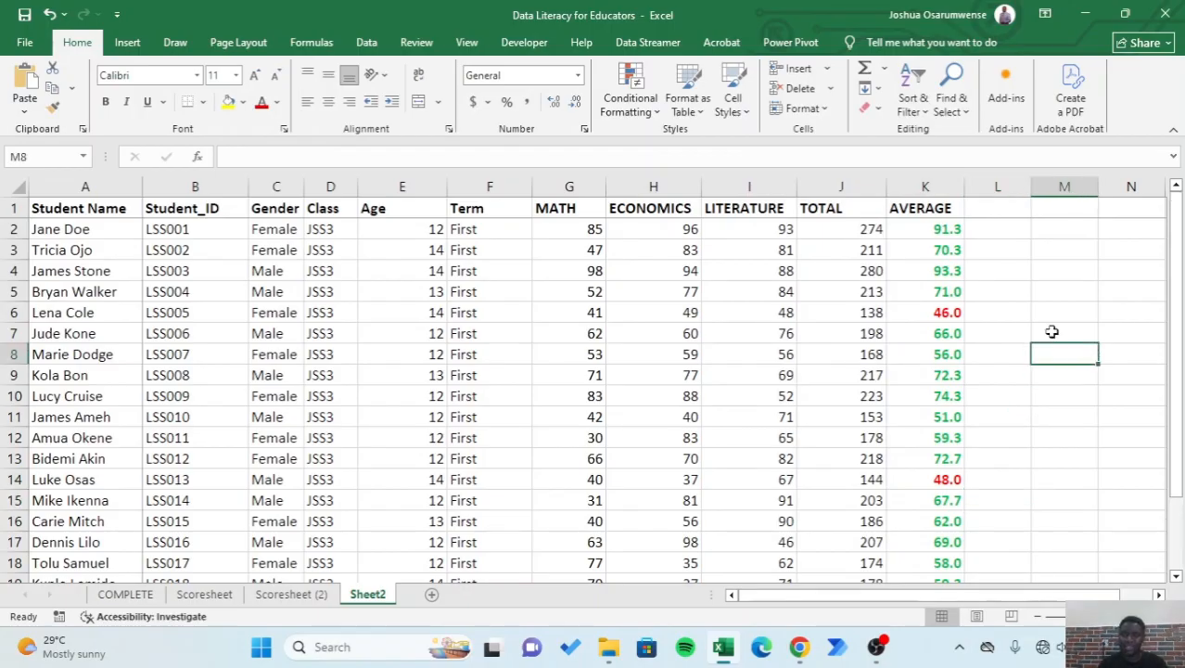
{"action": "left_click", "coordinate": [938, 312]}
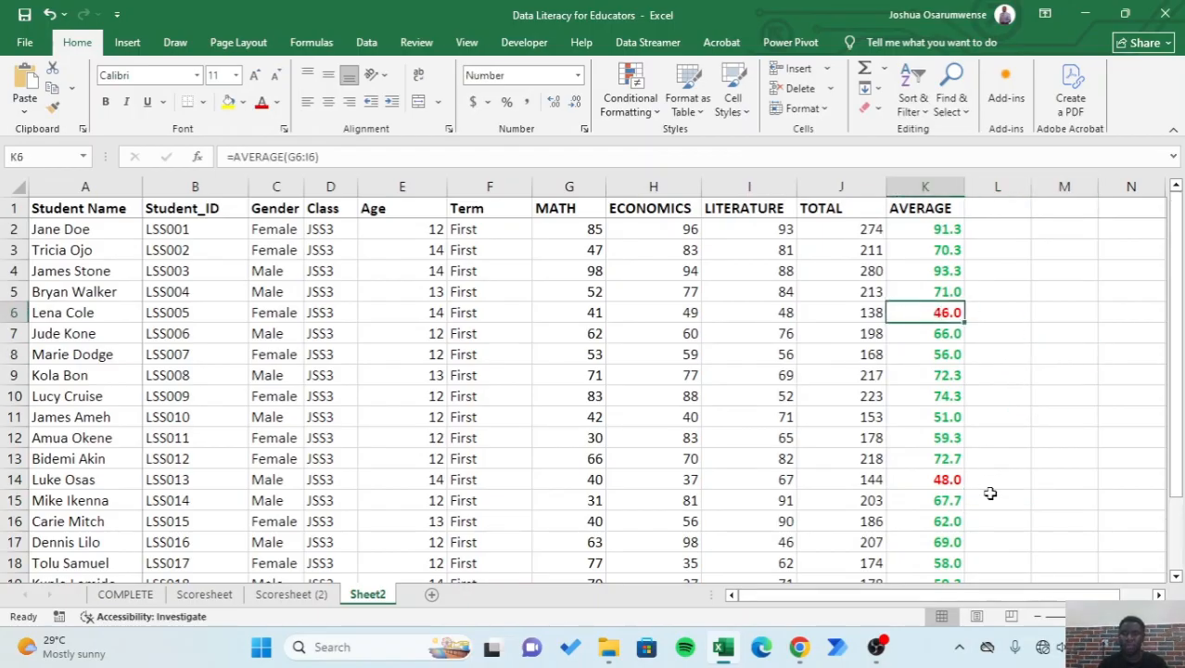
{"action": "left_click", "coordinate": [938, 480]}
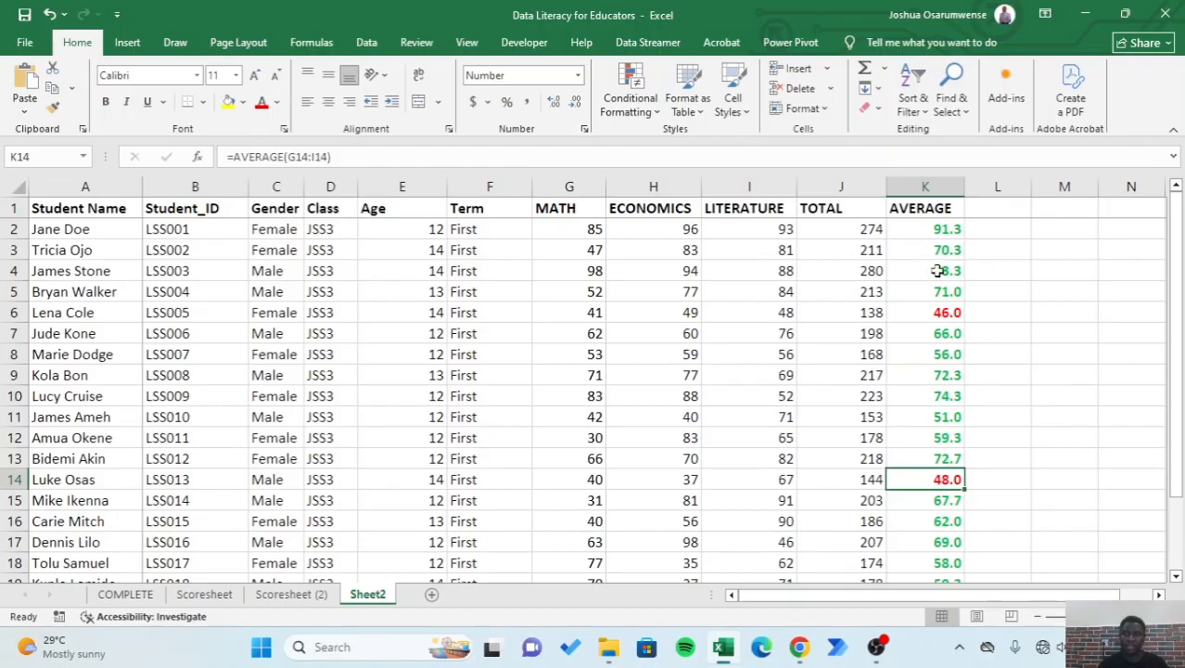
{"action": "left_click", "coordinate": [1053, 435]}
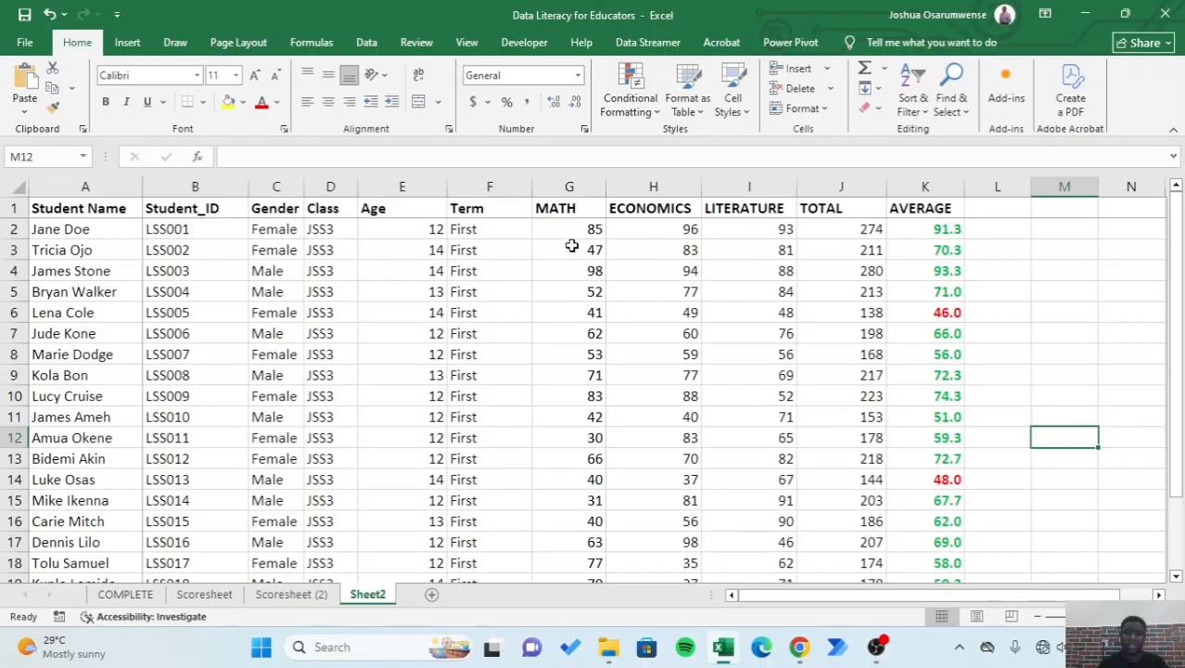
- Copy the averages in K2:K22 and paste only their formatting onto the MATH scores starting at G2
{"action": "left_click", "coordinate": [949, 230]}
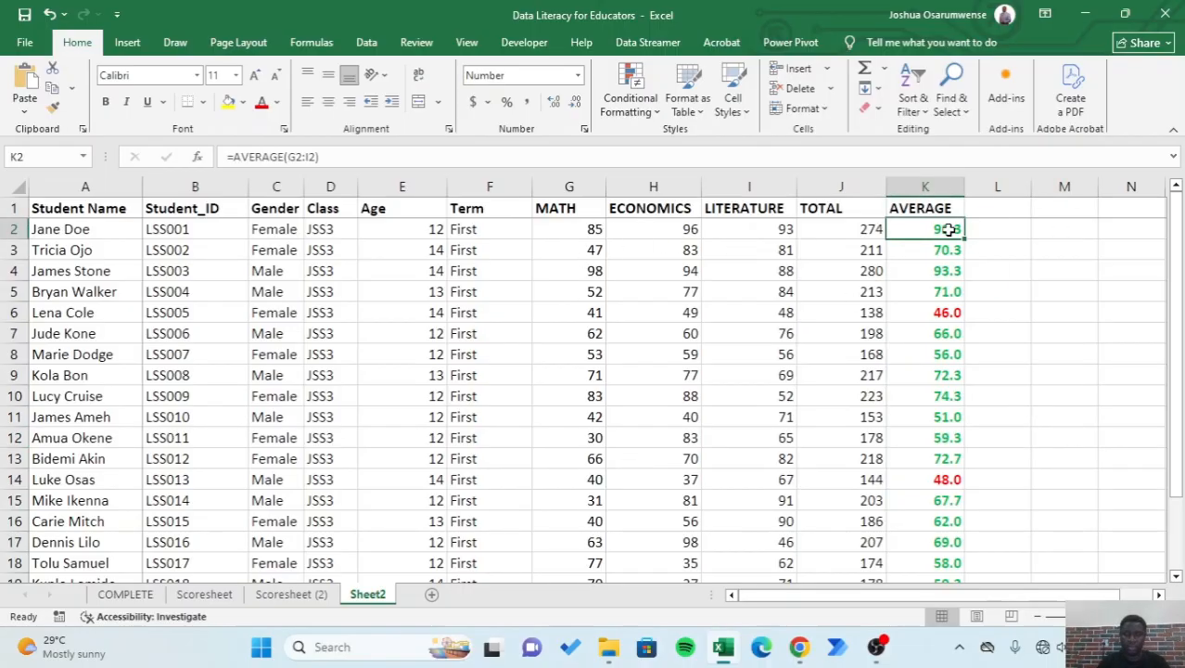
{"action": "key", "text": "ctrl+shift+Down"}
{"action": "scroll", "coordinate": [946, 370], "scroll_direction": "up", "scroll_amount": 2}
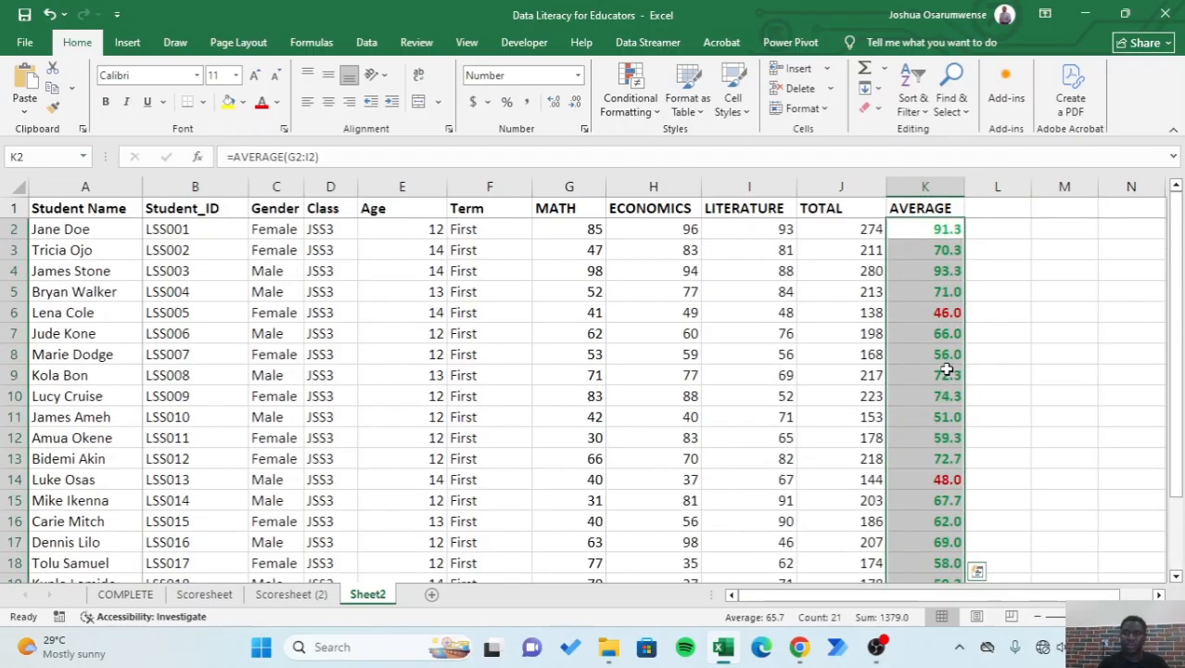
{"action": "key", "text": "ctrl+c"}
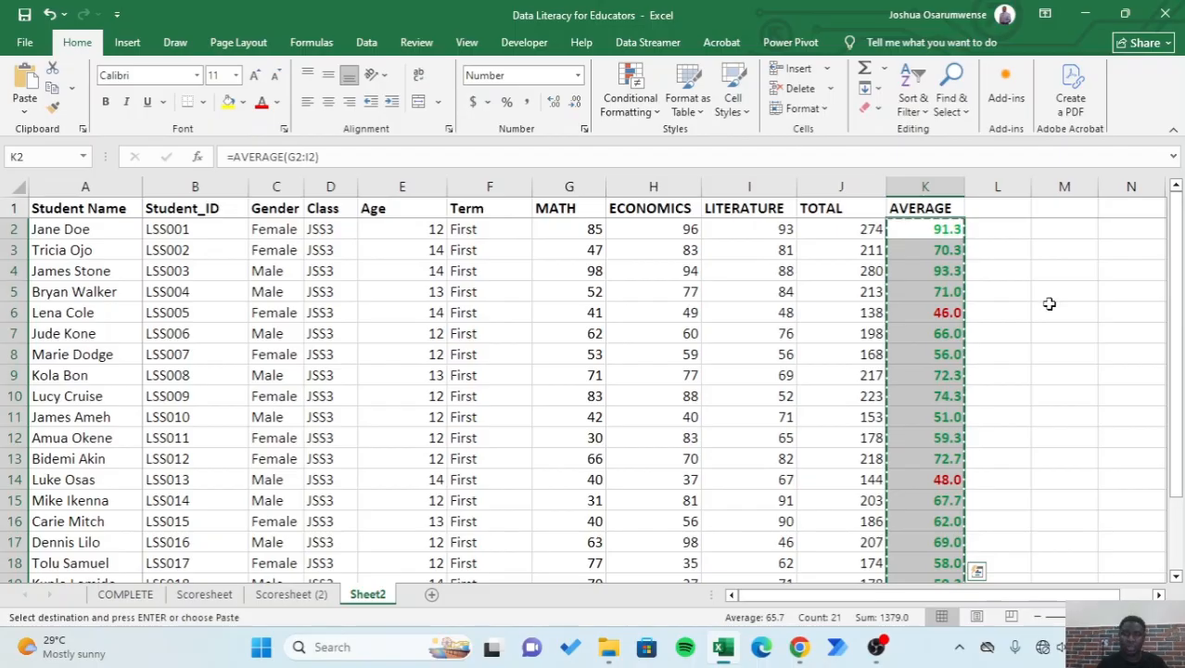
{"action": "left_click", "coordinate": [563, 231]}
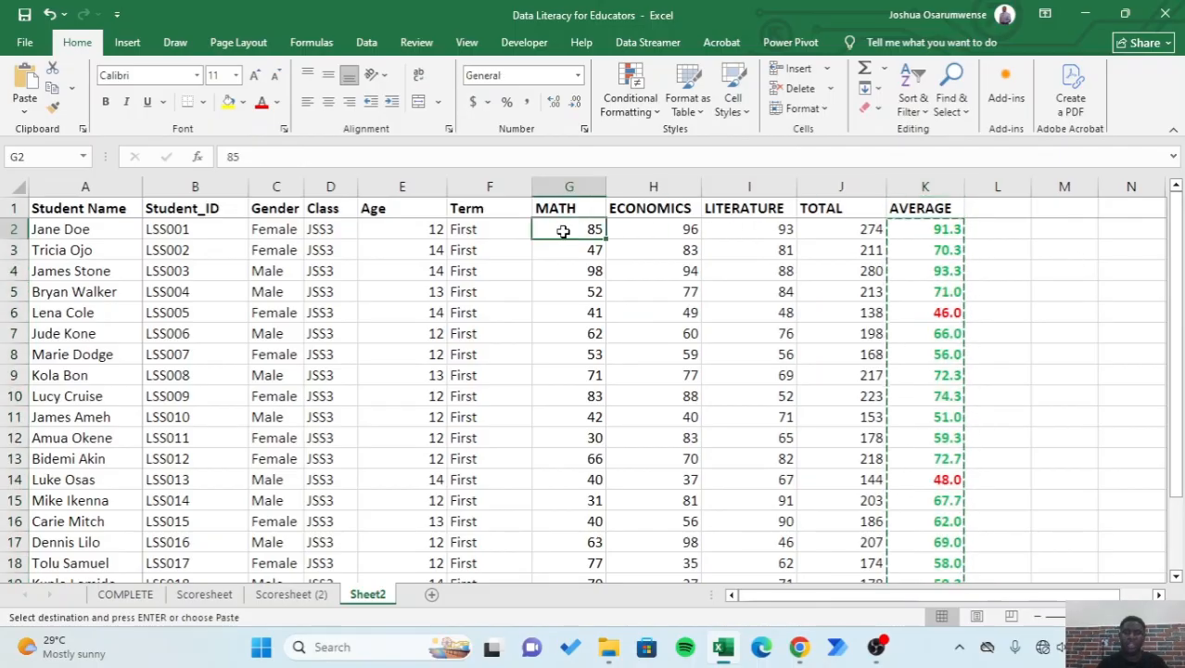
{"action": "right_click", "coordinate": [565, 232]}
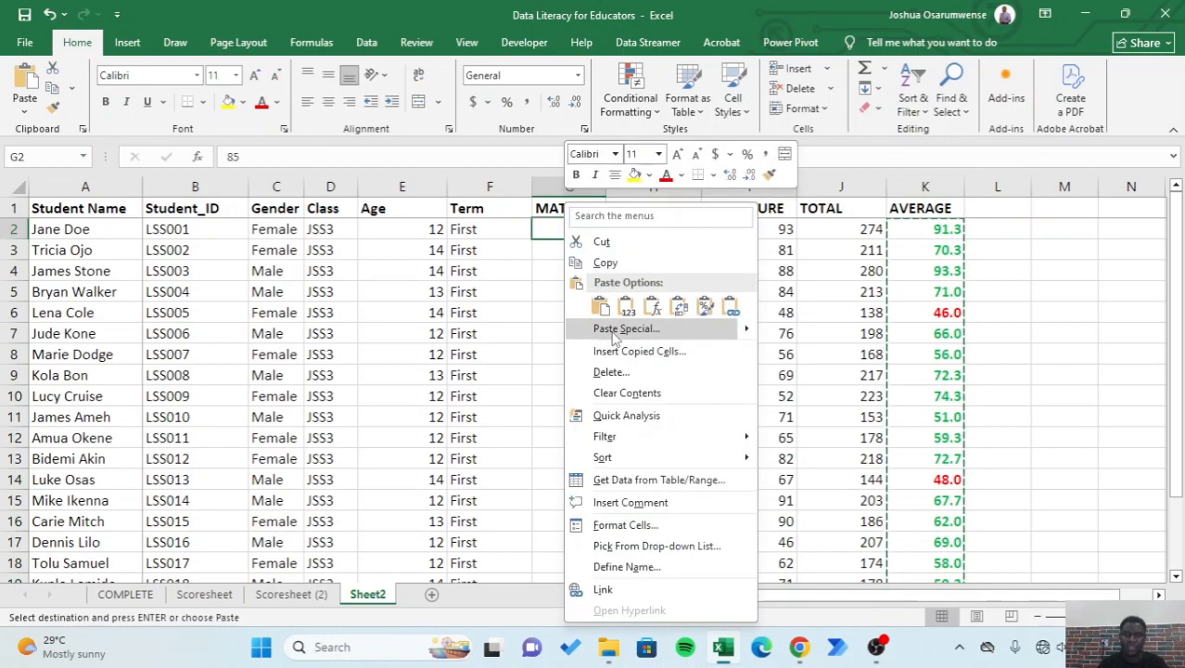
{"action": "mouse_move", "coordinate": [750, 339]}
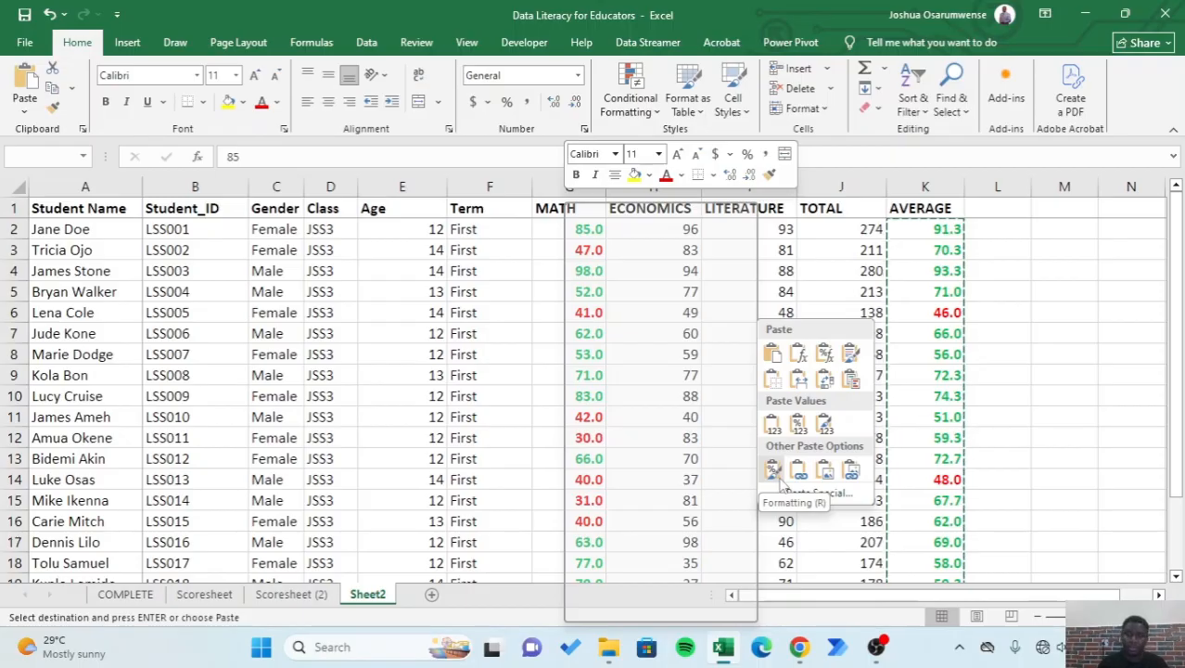
{"action": "left_click", "coordinate": [773, 470]}
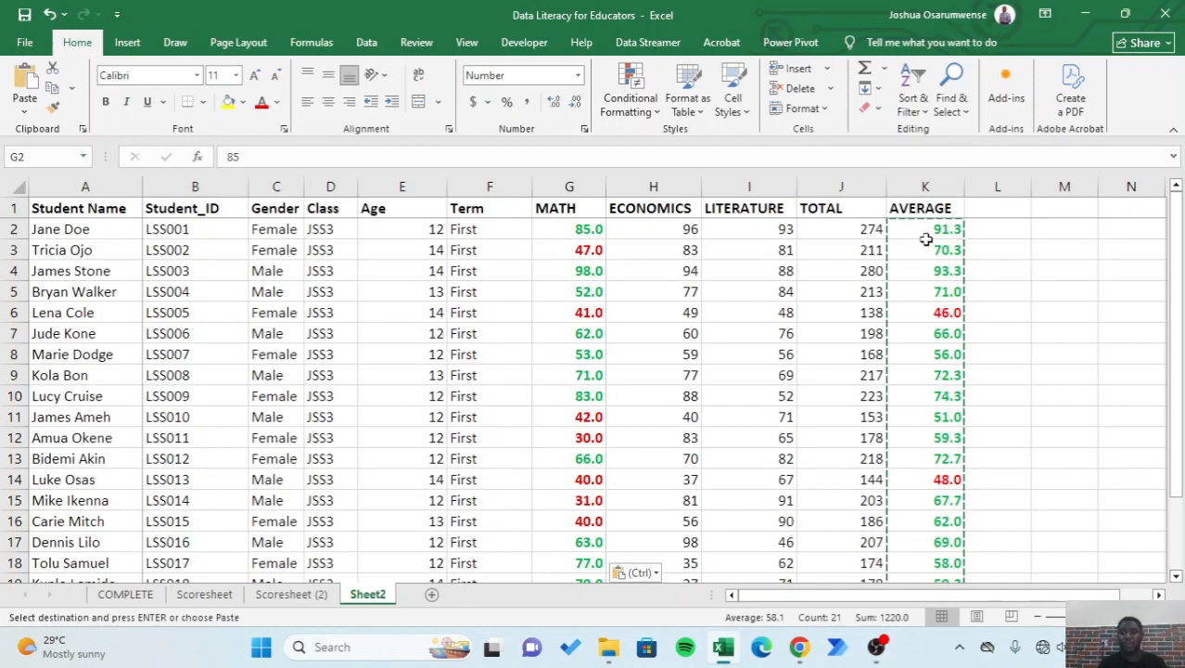
- Paste only the copied averages' formatting onto the ECONOMICS scores starting at H2
{"action": "left_click", "coordinate": [667, 229]}
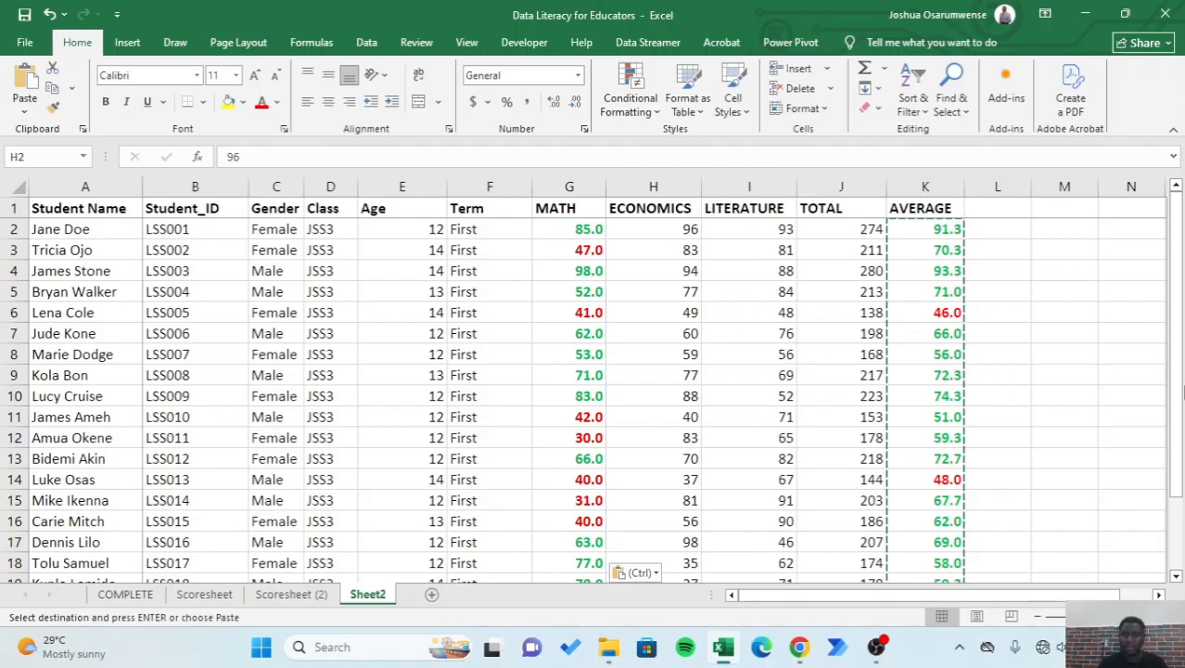
{"action": "mouse_move", "coordinate": [1172, 474]}
{"action": "left_mouse_down"}
{"action": "mouse_move", "coordinate": [1171, 547]}
{"action": "mouse_move", "coordinate": [1172, 474]}
{"action": "left_mouse_up"}
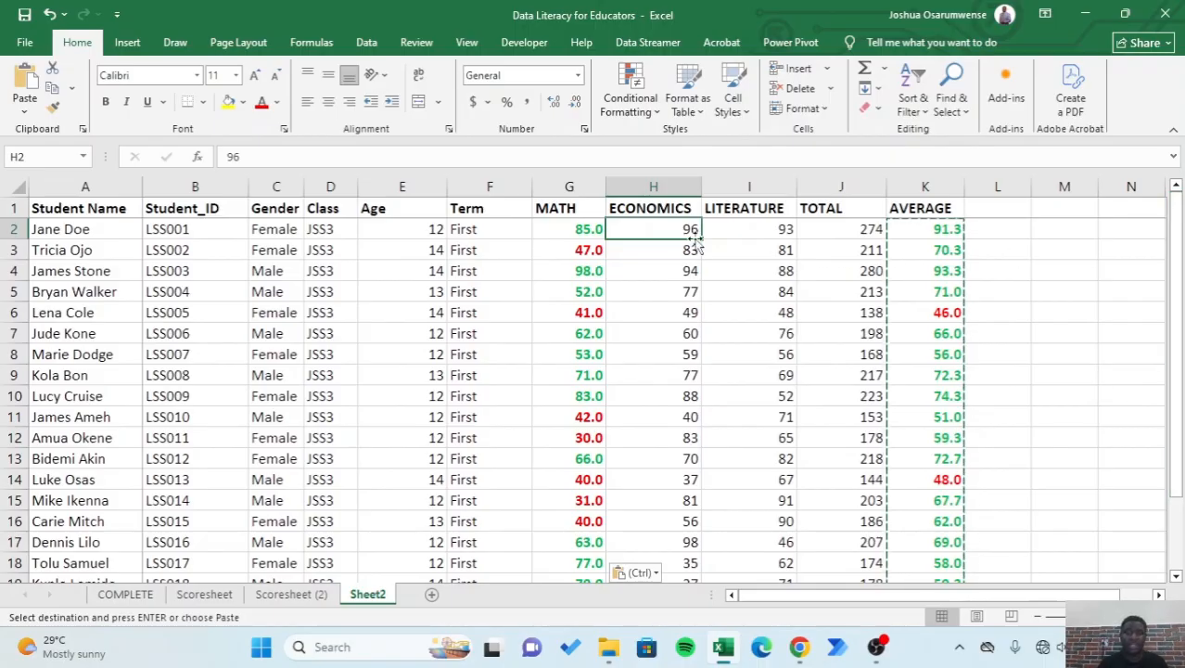
{"action": "left_click", "coordinate": [745, 234]}
{"action": "left_click", "coordinate": [667, 229]}
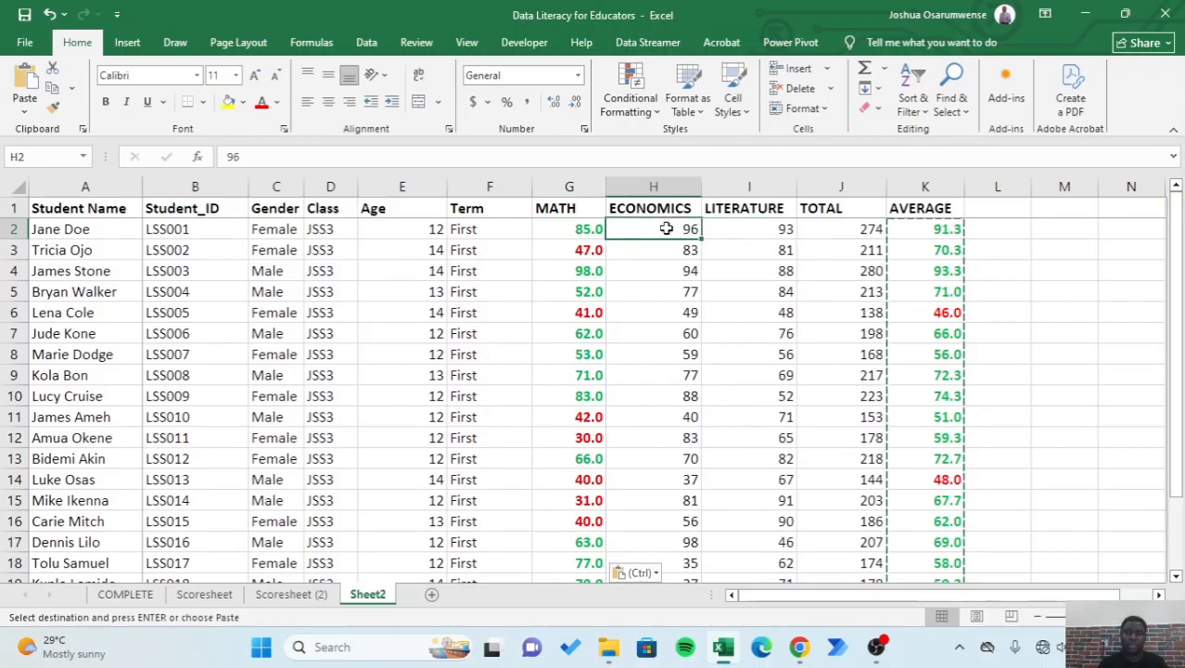
{"action": "right_click", "coordinate": [668, 232]}
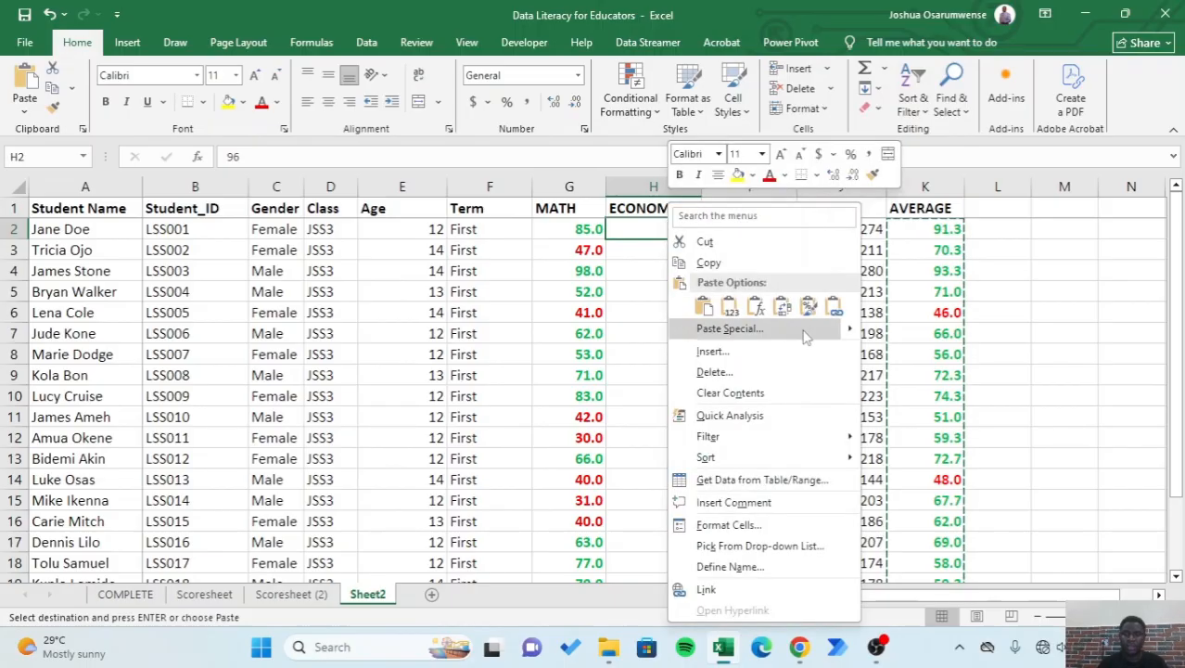
{"action": "mouse_move", "coordinate": [853, 334]}
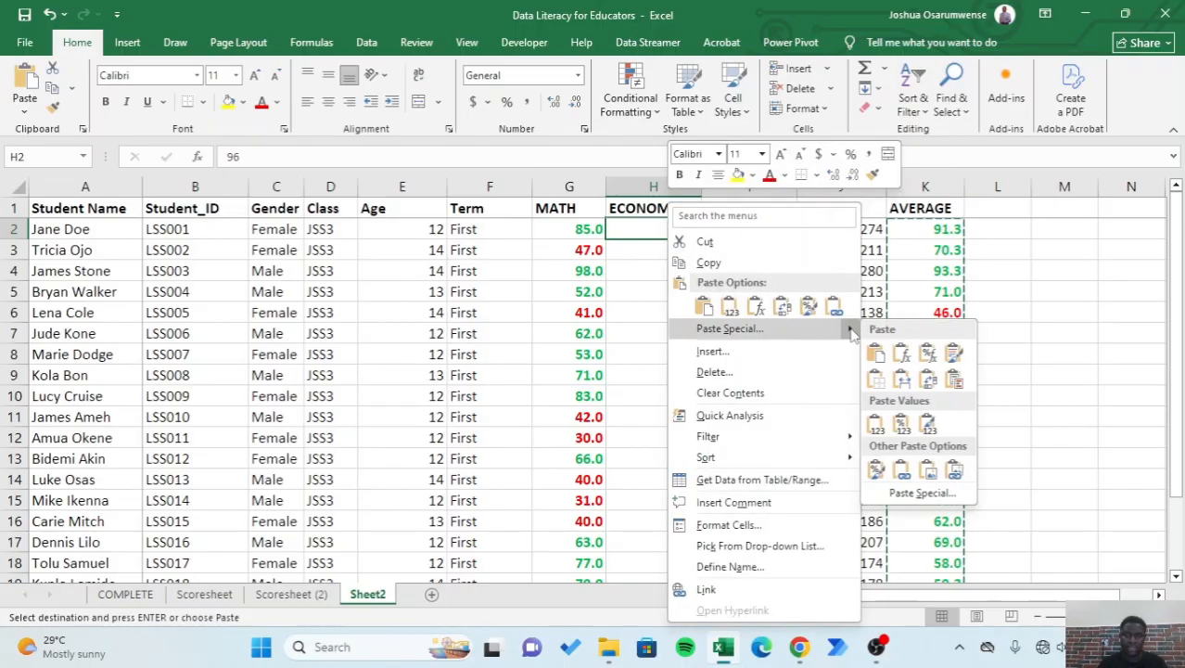
{"action": "left_click", "coordinate": [875, 470]}
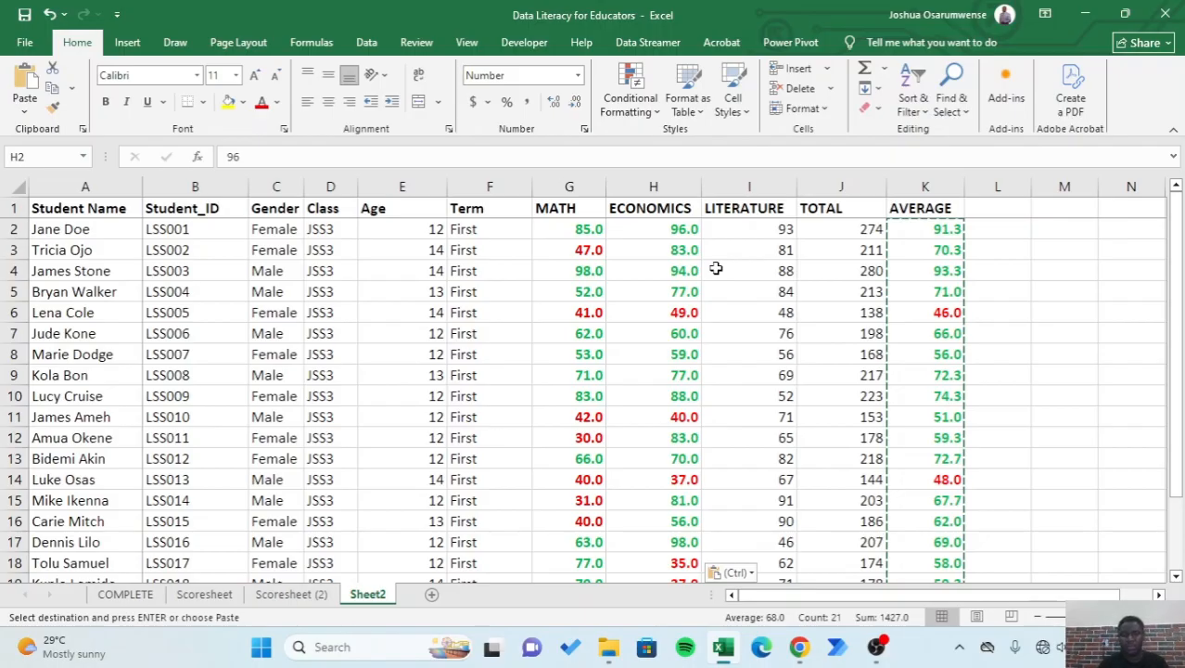
- Paste only the copied formatting onto the LITERATURE scores starting at I2, and end the copy mode
{"action": "left_click", "coordinate": [754, 233]}
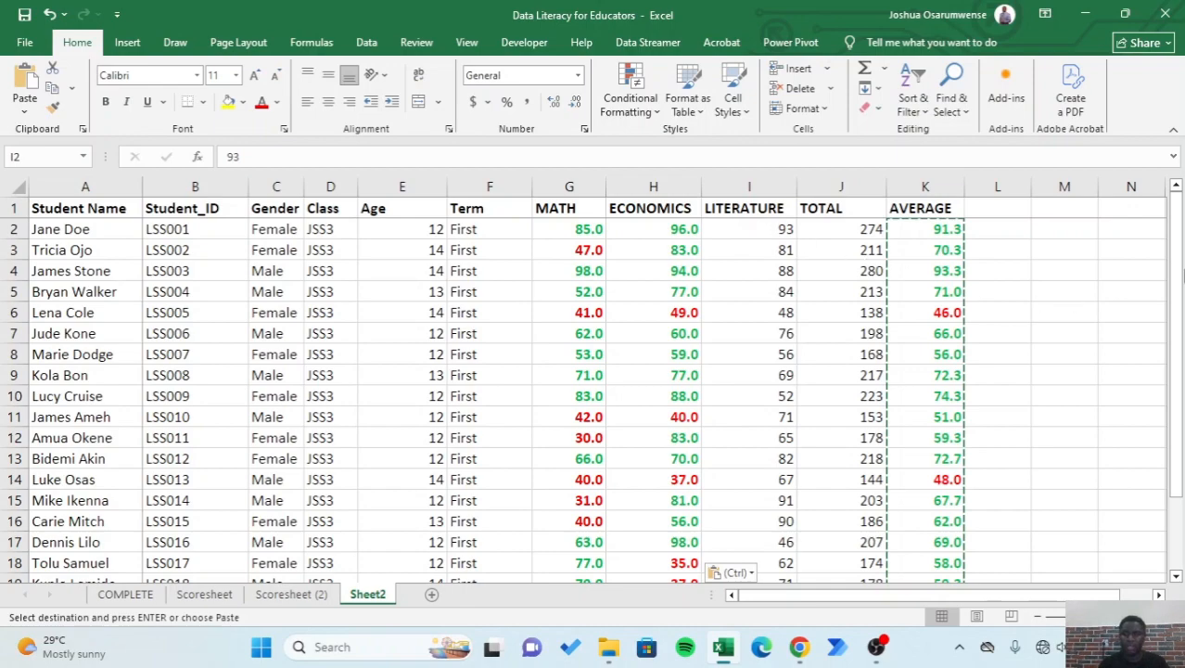
{"action": "mouse_move", "coordinate": [1176, 253]}
{"action": "left_mouse_down"}
{"action": "mouse_move", "coordinate": [1177, 330]}
{"action": "mouse_move", "coordinate": [1175, 243]}
{"action": "left_mouse_up"}
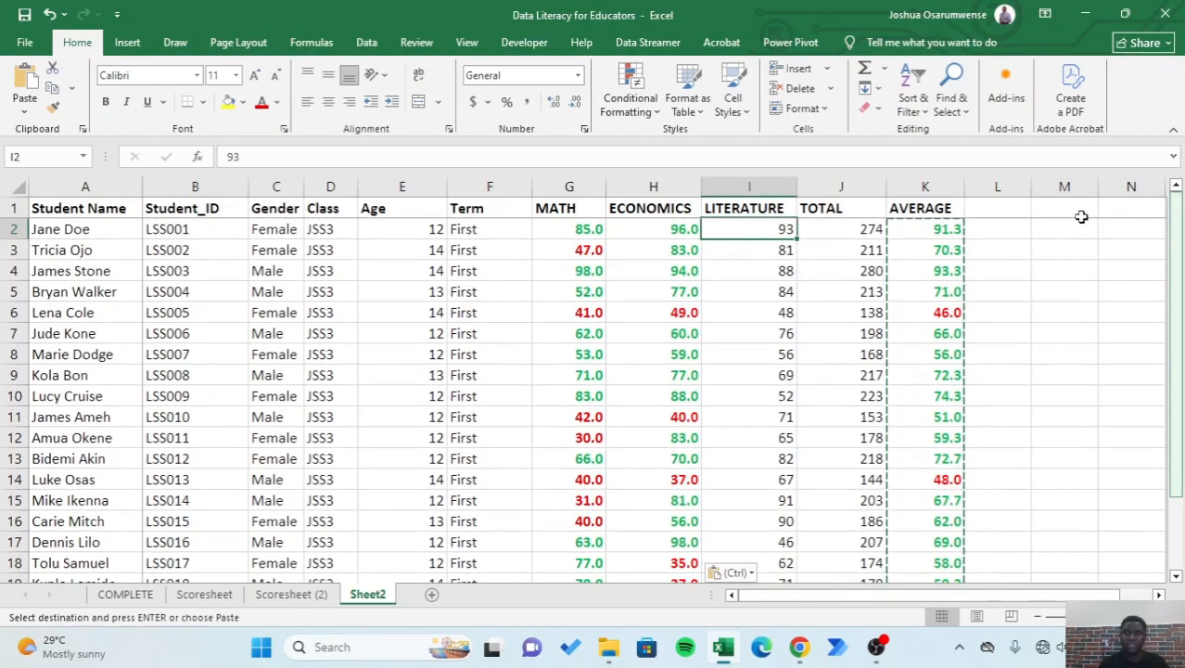
{"action": "right_click", "coordinate": [767, 231]}
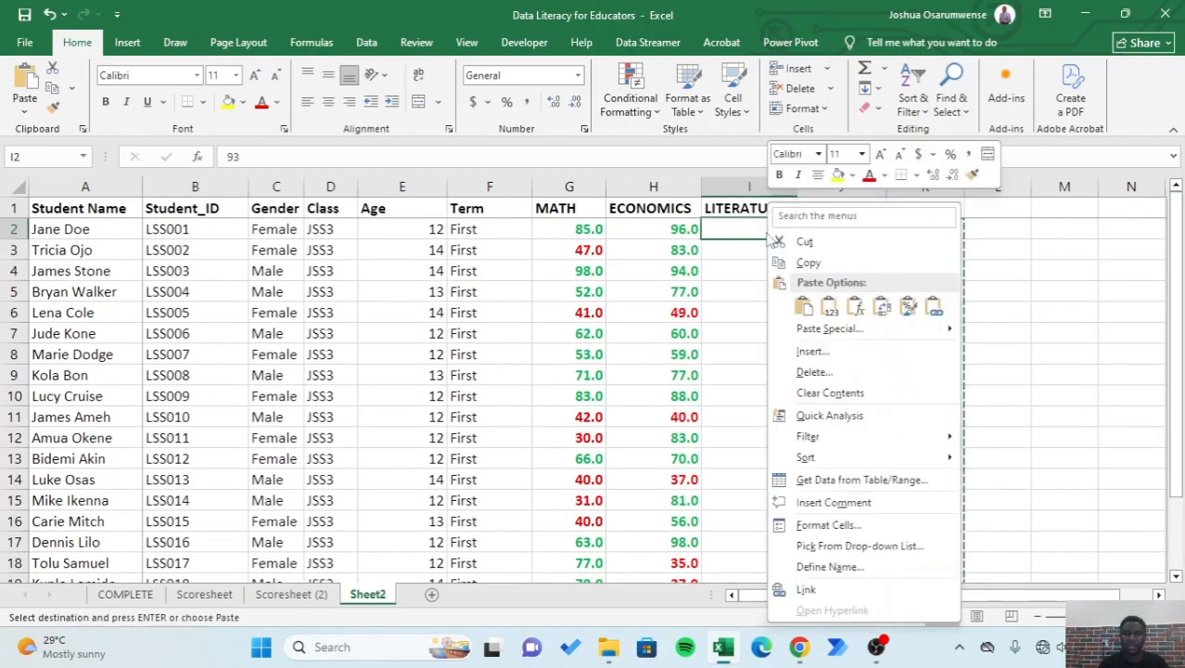
{"action": "mouse_move", "coordinate": [951, 336]}
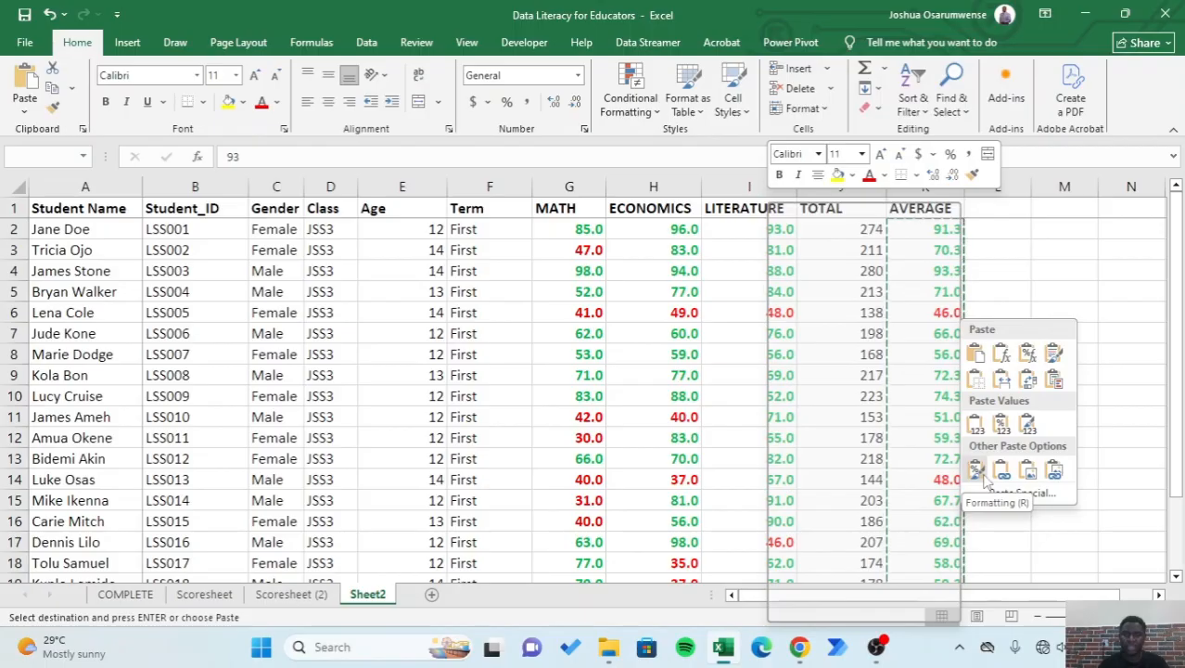
{"action": "left_click", "coordinate": [981, 473]}
{"action": "left_click", "coordinate": [1068, 333]}
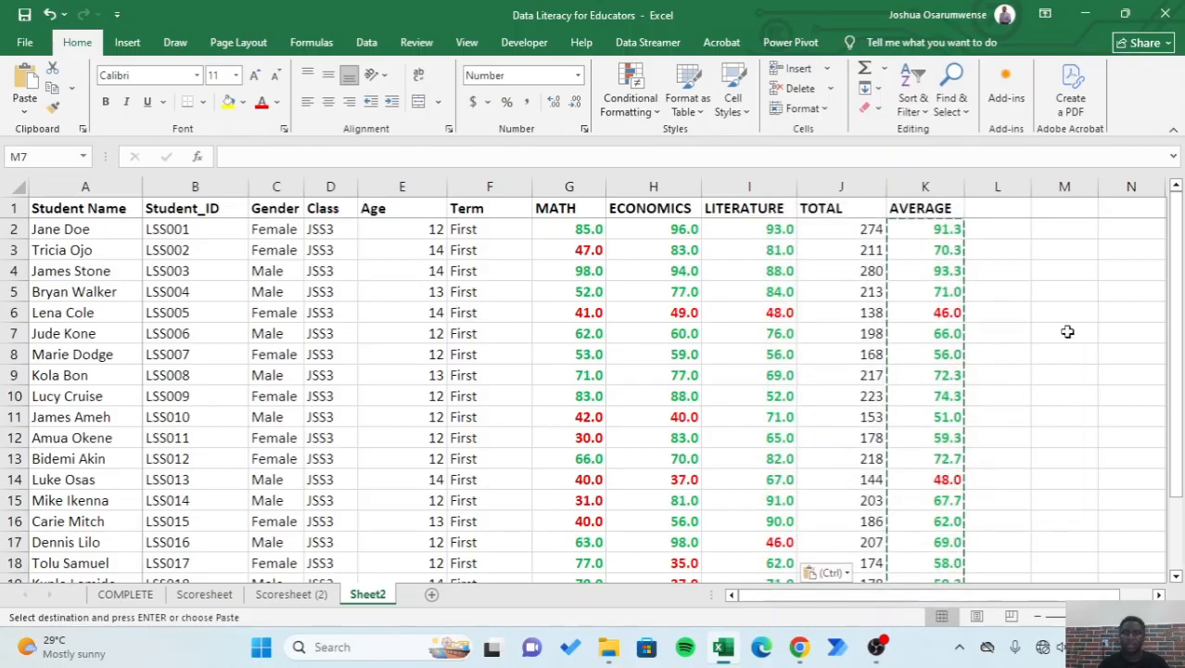
{"action": "key", "text": "Escape"}
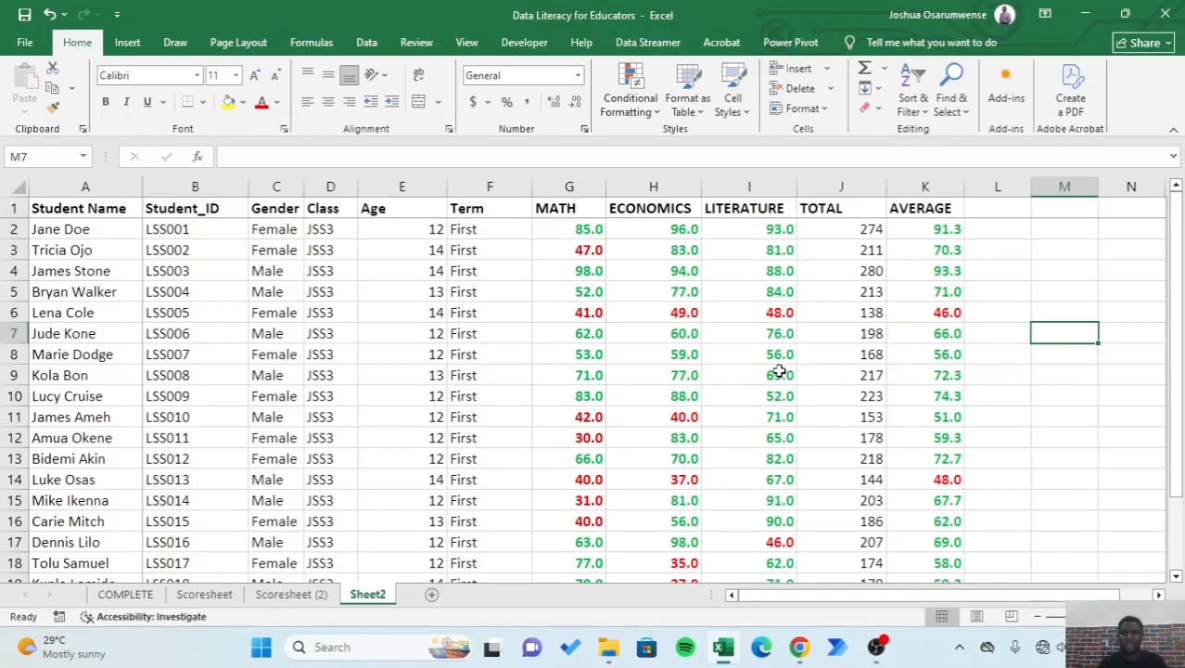
- Examine the colour-coded subject scores and averages across the whole scoresheet, including the full record in row 6
{"action": "scroll", "coordinate": [706, 373], "scroll_direction": "down", "scroll_amount": 2}
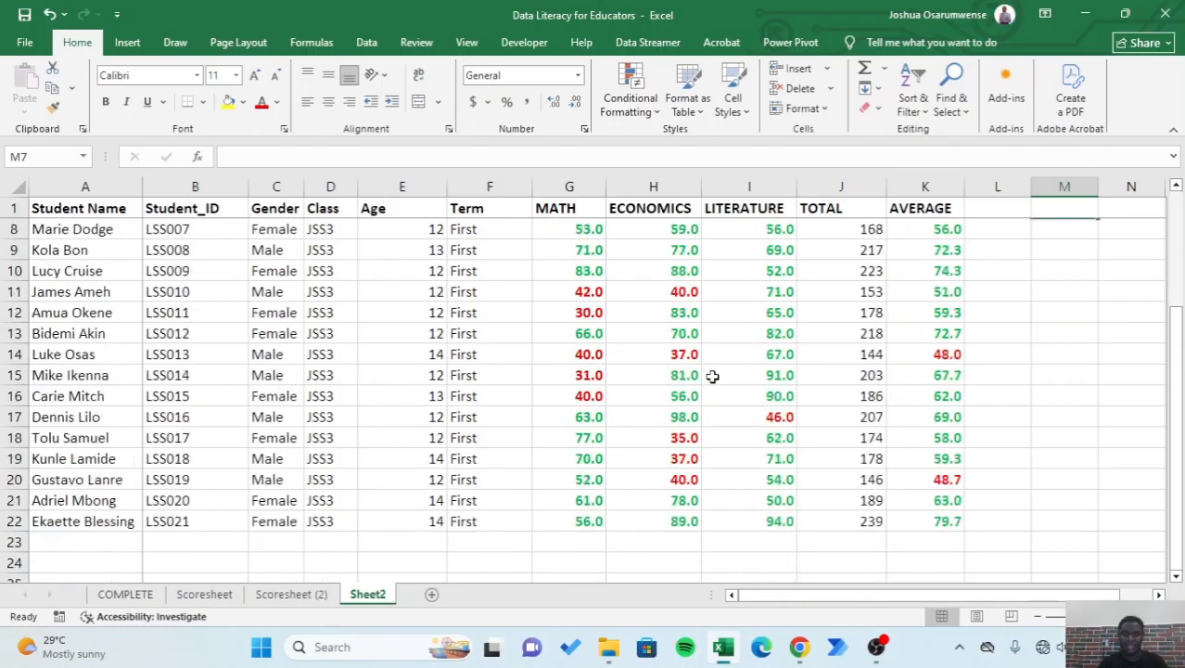
{"action": "scroll", "coordinate": [712, 375], "scroll_direction": "up", "scroll_amount": 2}
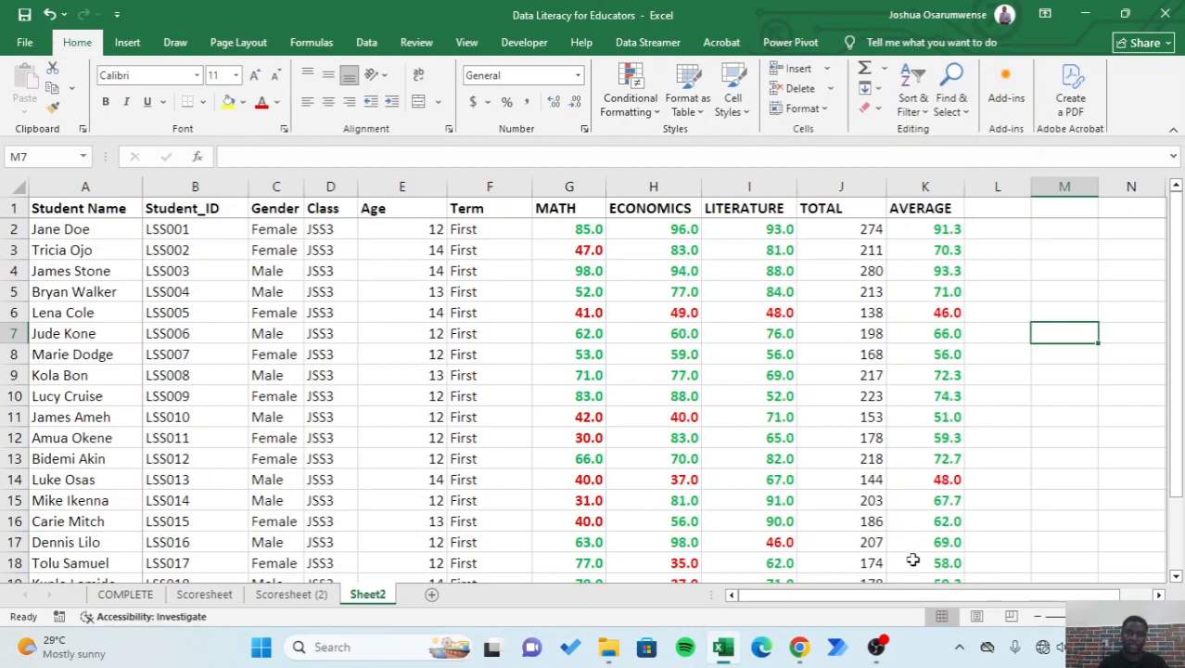
{"action": "left_click", "coordinate": [1158, 595]}
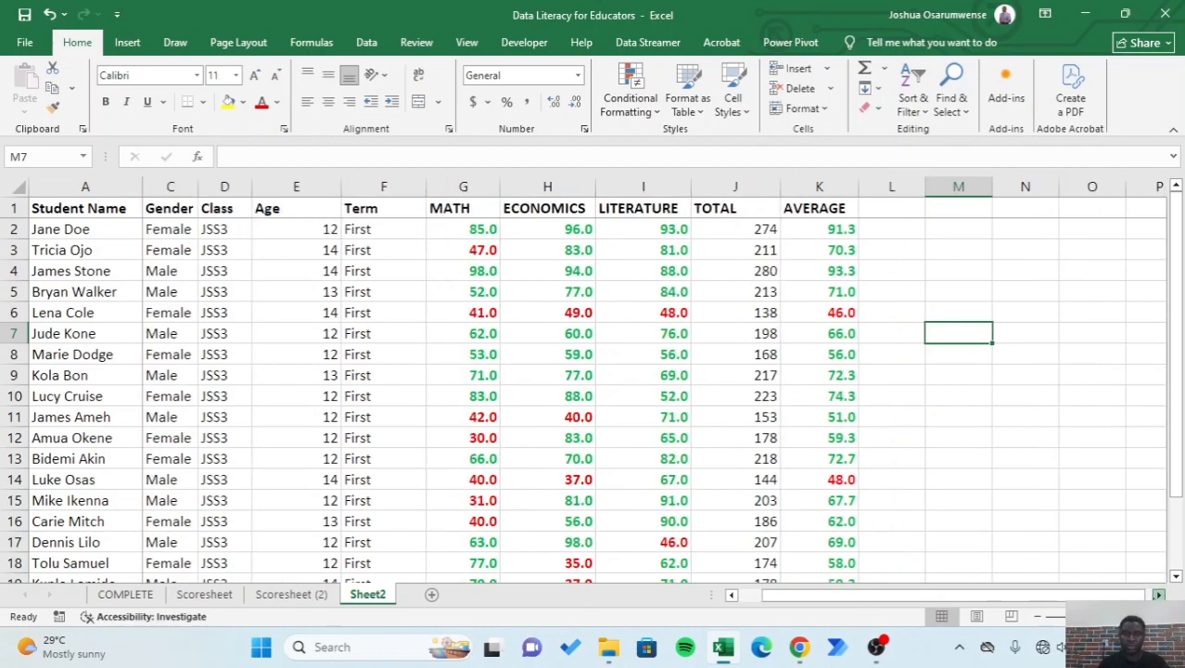
{"action": "left_click", "coordinate": [1158, 595]}
{"action": "left_click", "coordinate": [1158, 595]}
{"action": "left_click", "coordinate": [1158, 596]}
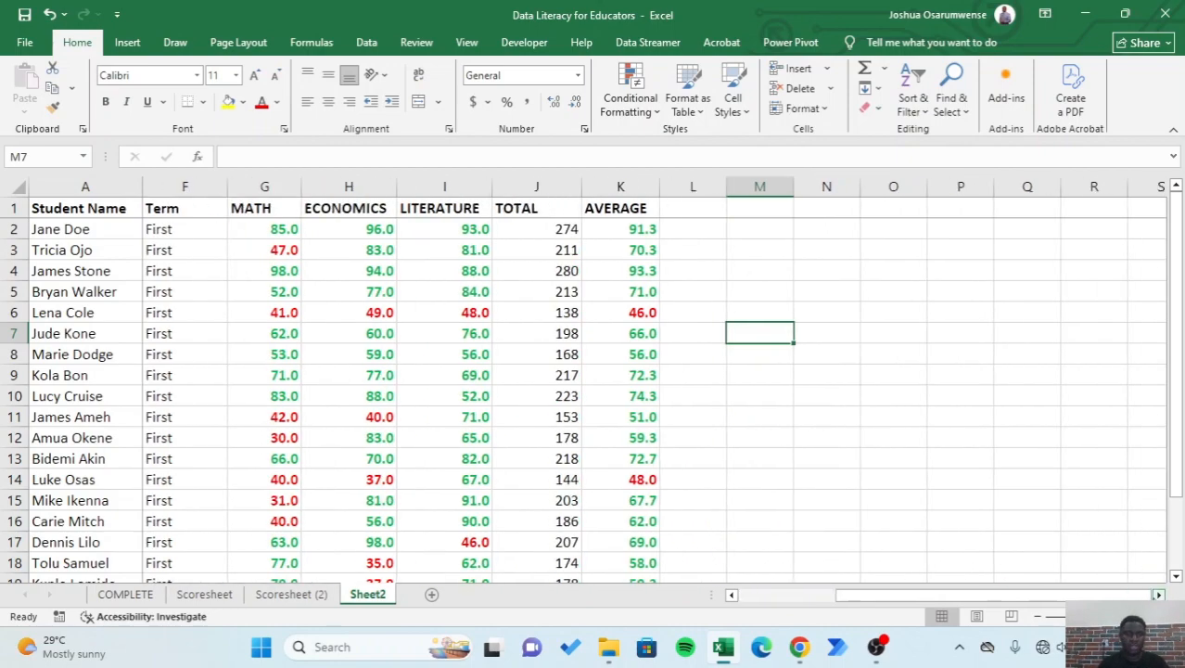
{"action": "left_click", "coordinate": [1158, 595]}
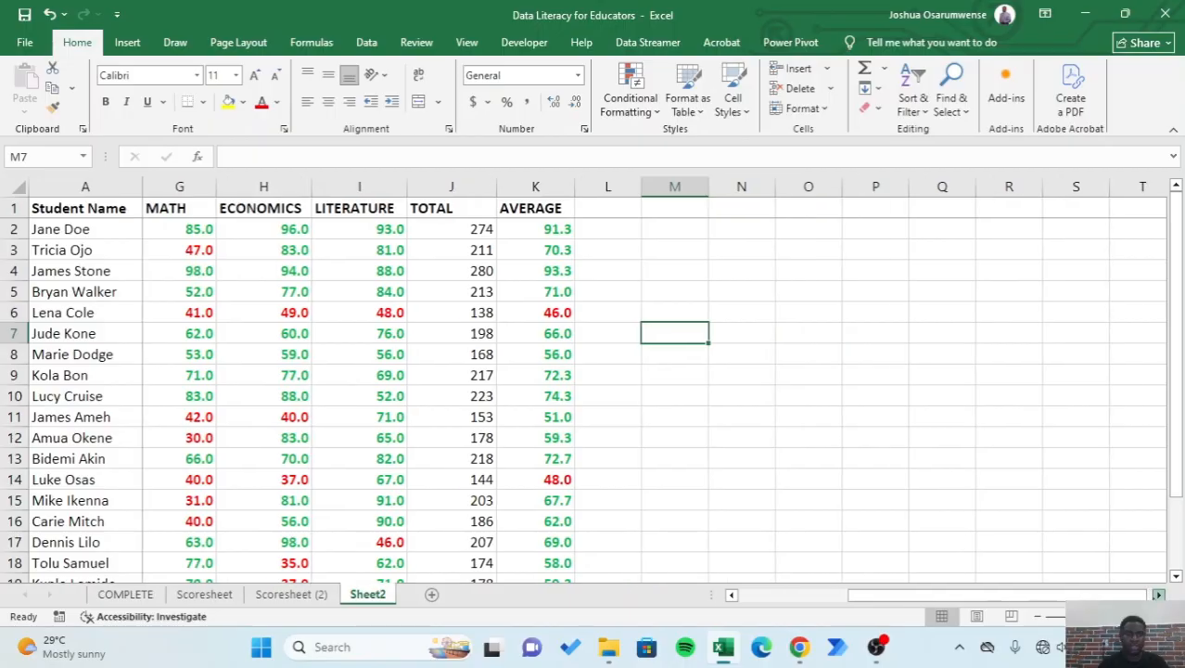
{"action": "left_click", "coordinate": [17, 313]}
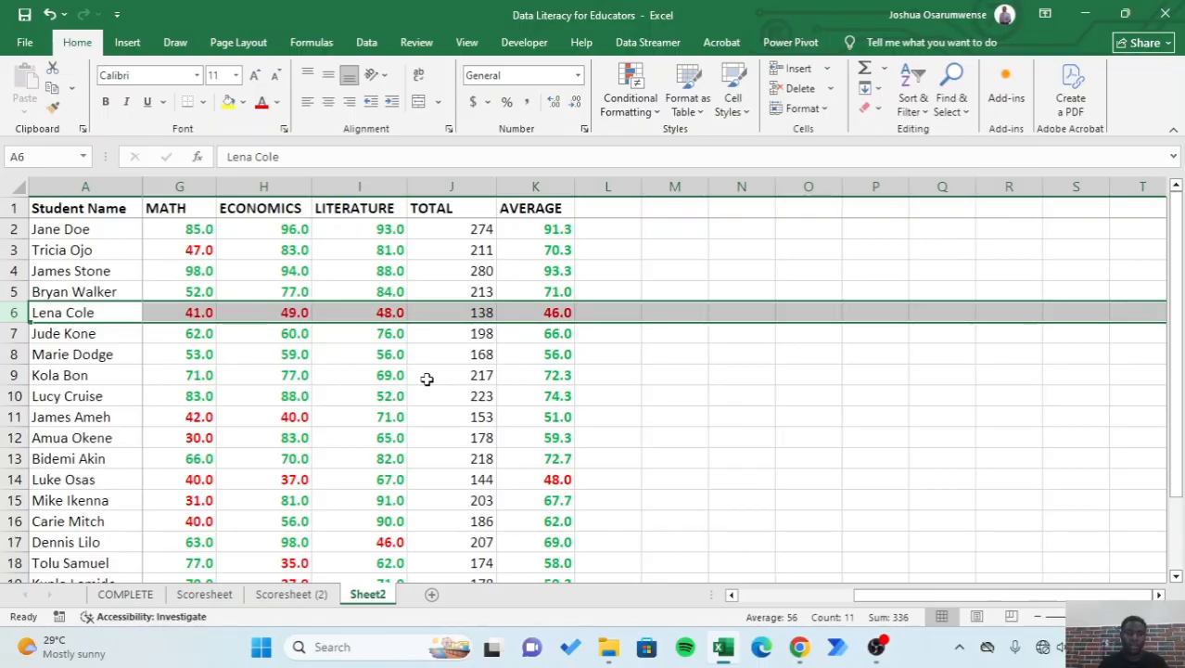
{"action": "left_click", "coordinate": [822, 494]}
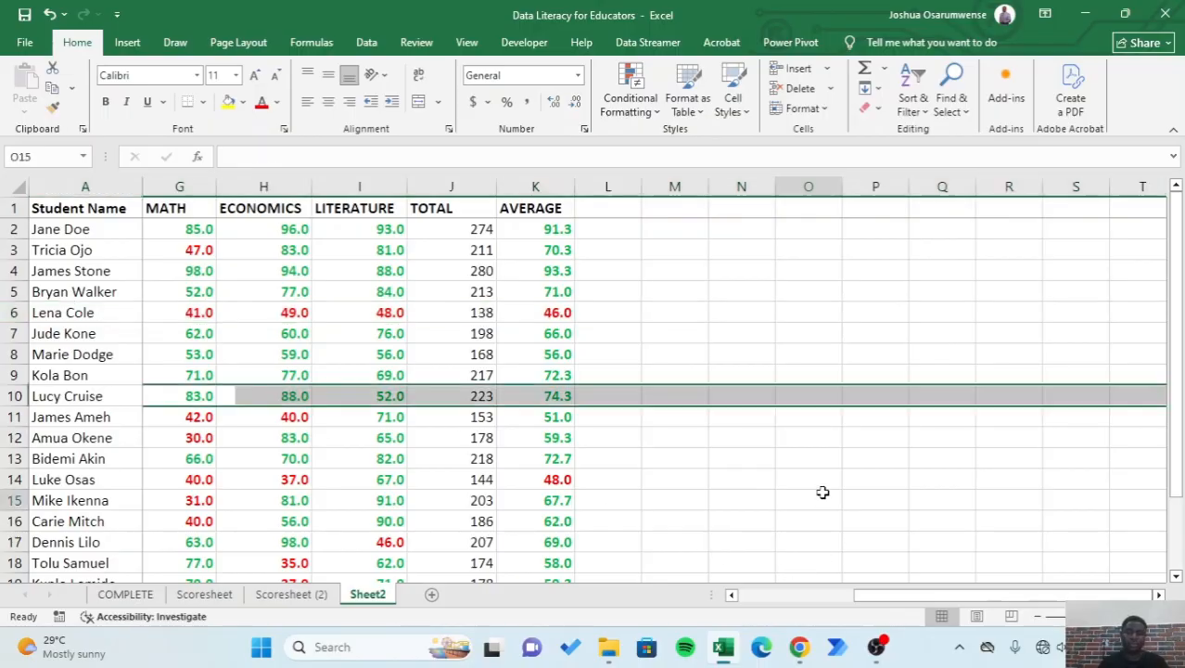
{"action": "left_click_drag", "start_coordinate": [892, 596], "coordinate": [737, 598]}
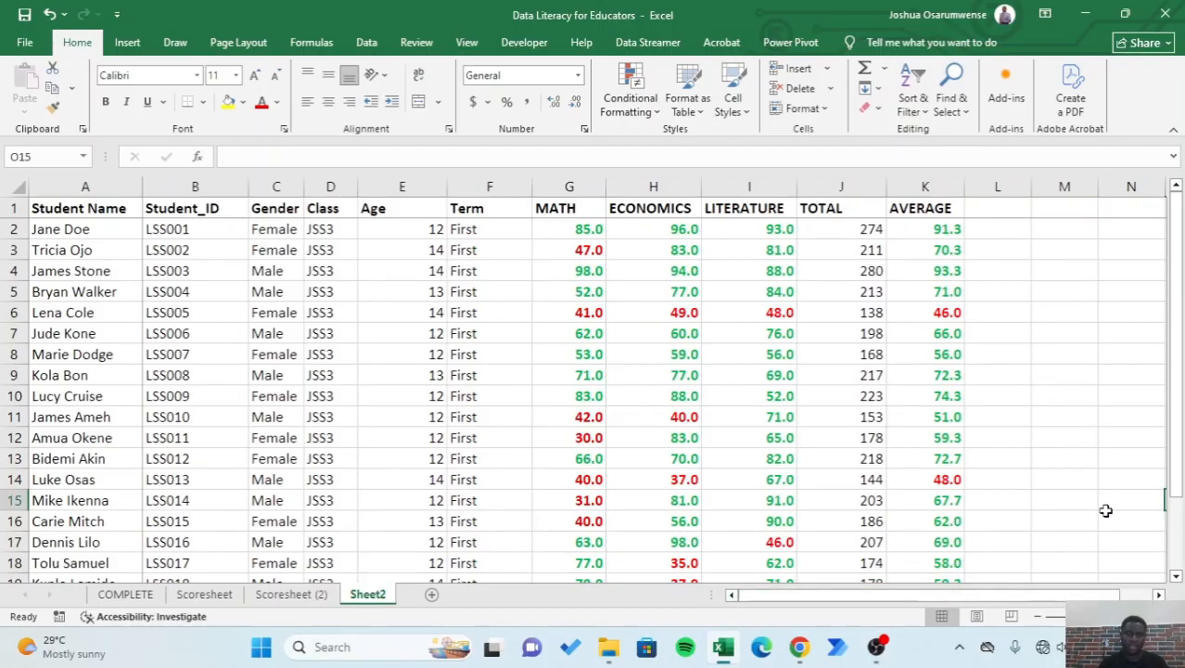